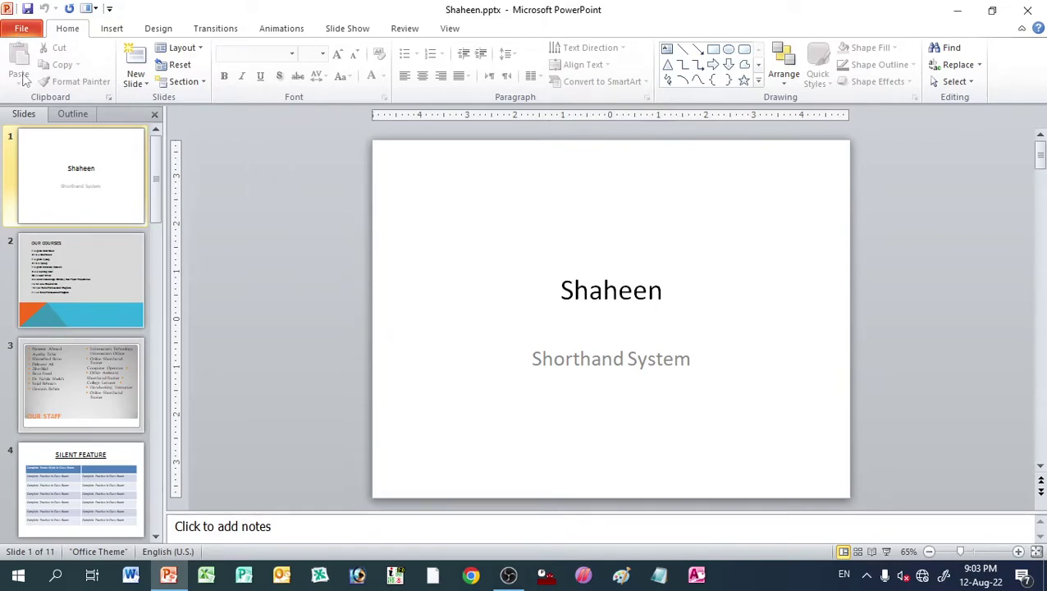
- Bring up Save As for Shaheen.pptx, with the Desktop folder and Shaheen.pptx proposed
scroll(171, 283, down, 4)
scroll(171, 283, down, 4)
scroll(171, 284, up, 4)
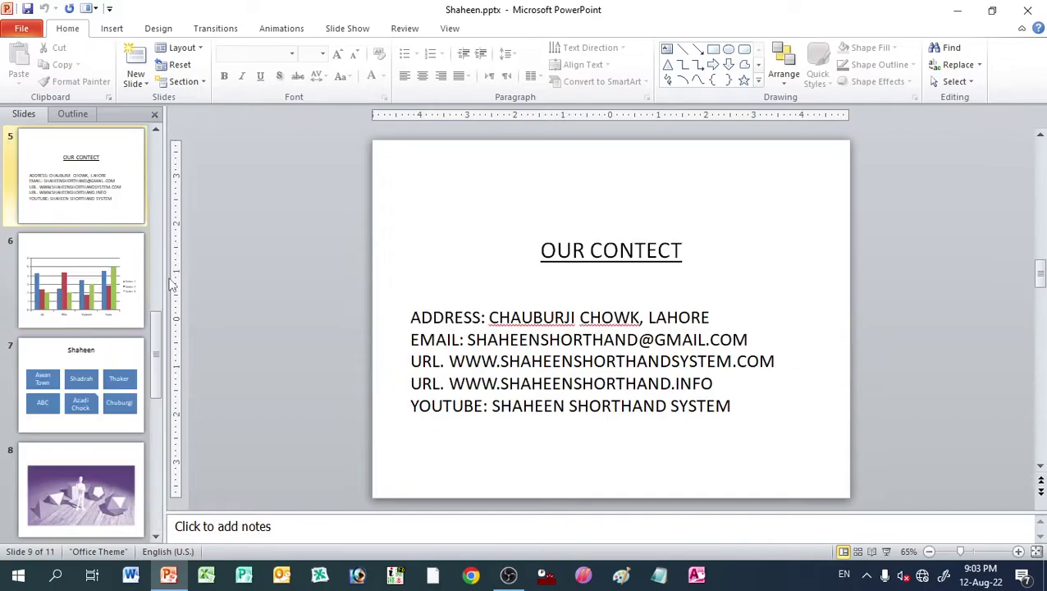
scroll(171, 283, up, 4)
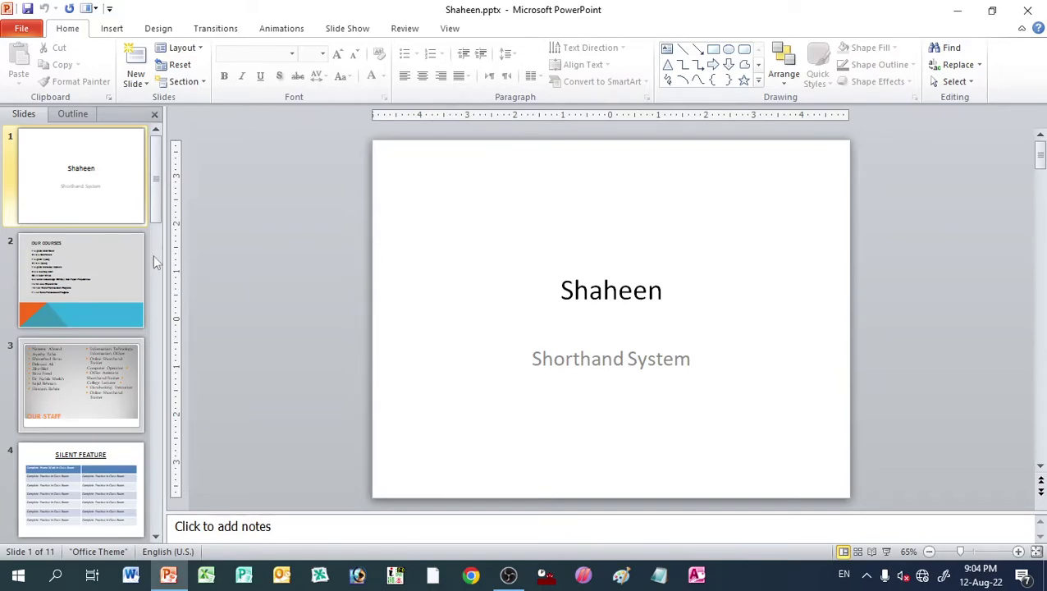
click(14, 28)
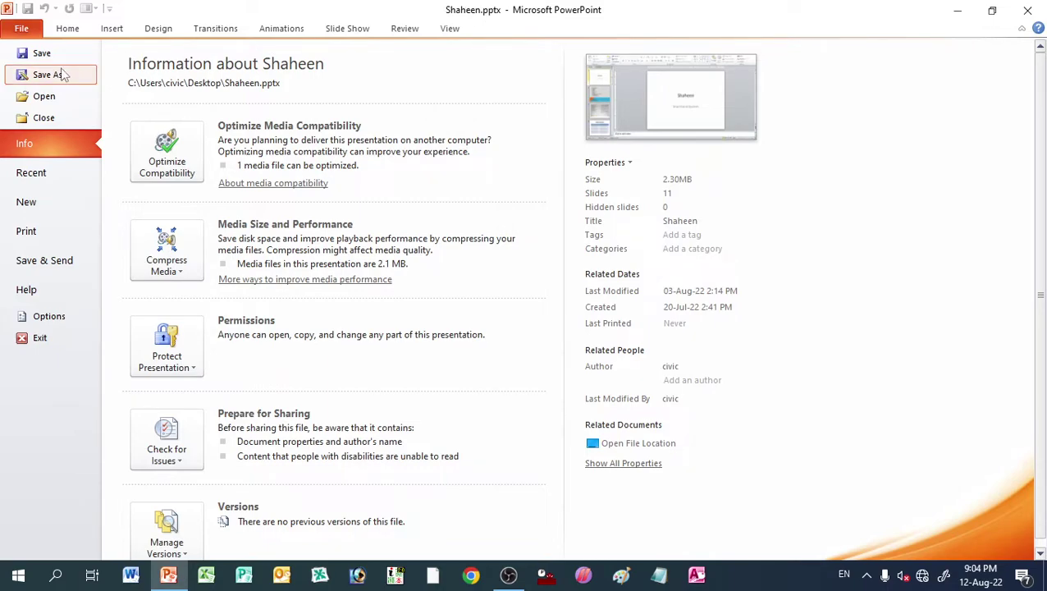
click(49, 74)
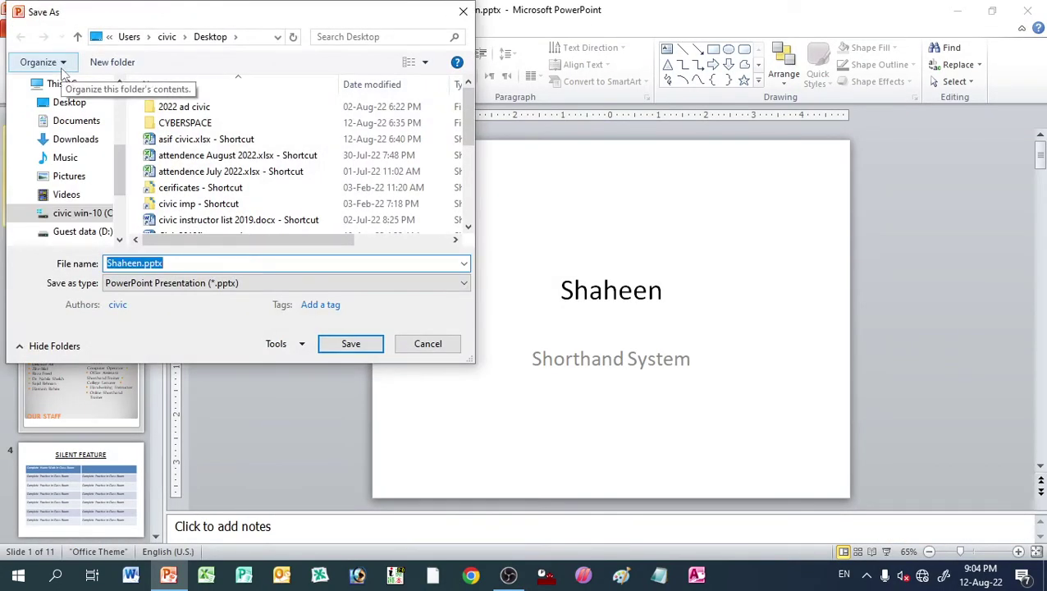
mouse_move(74, 156)
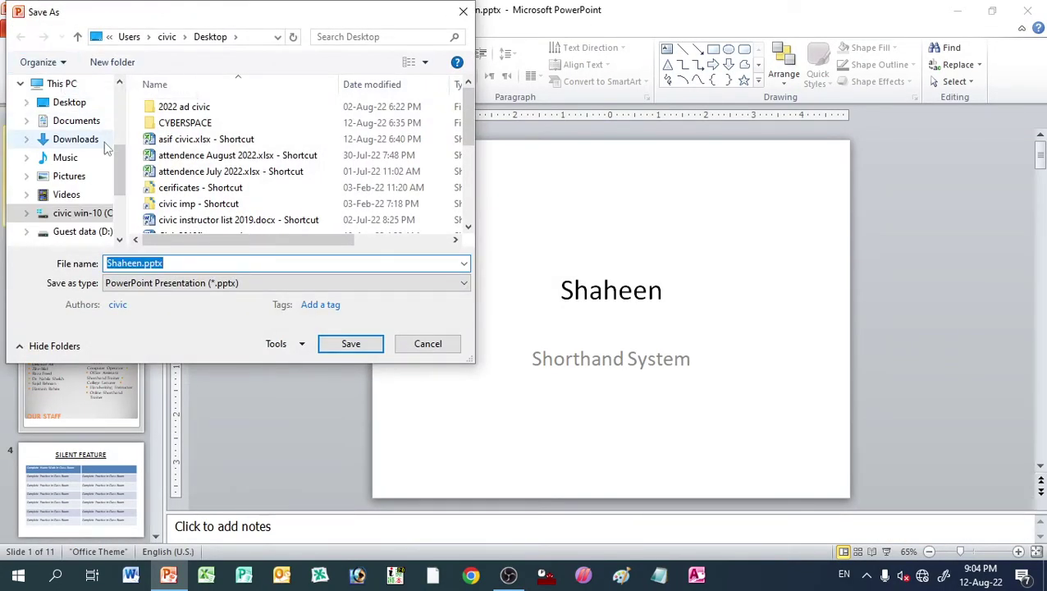
drag(117, 157, 124, 97)
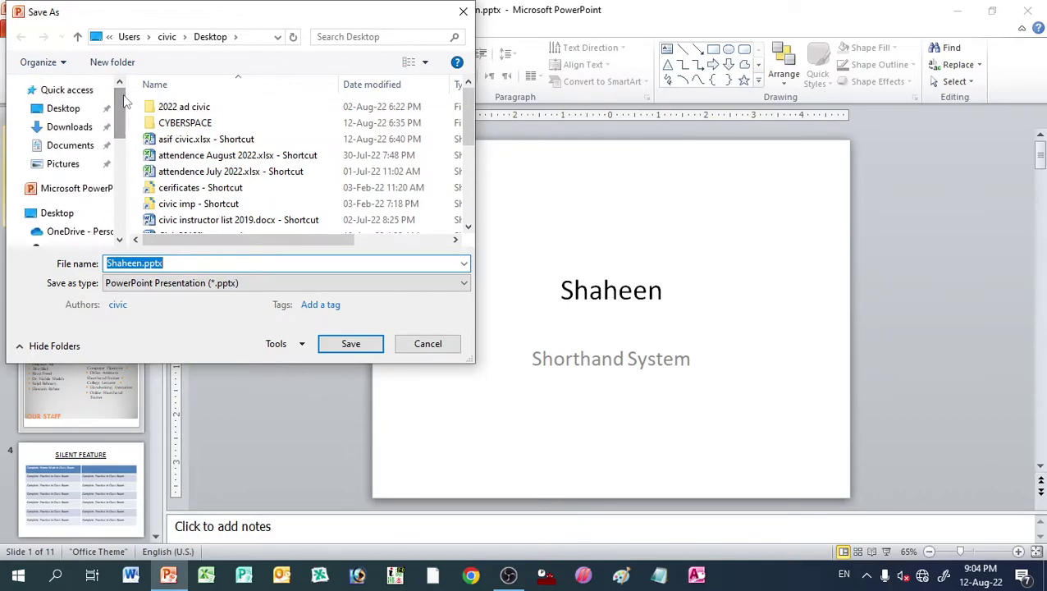
scroll(117, 107, down, 5)
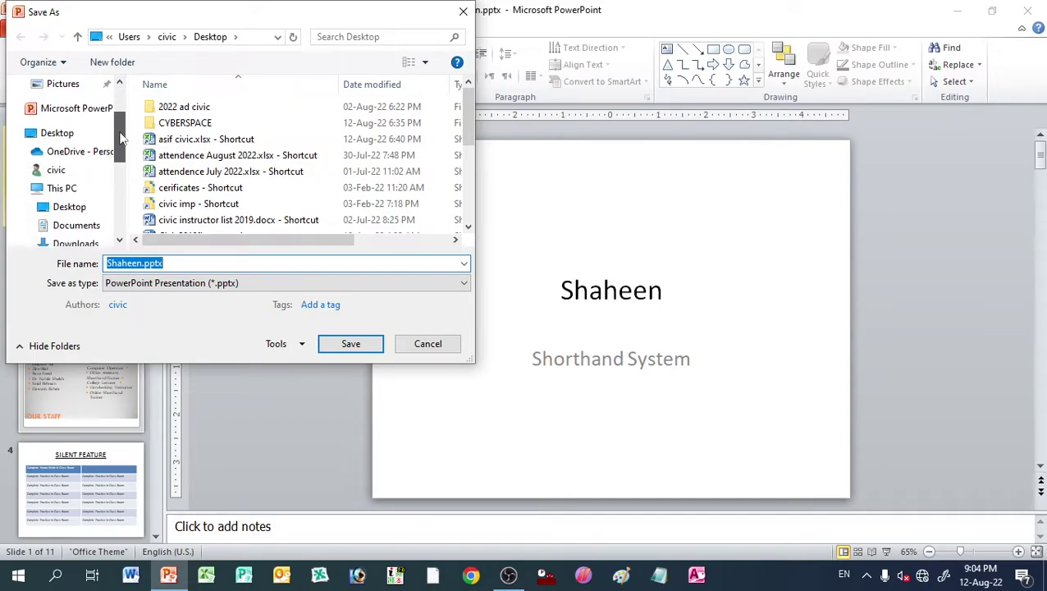
scroll(106, 96, up, 5)
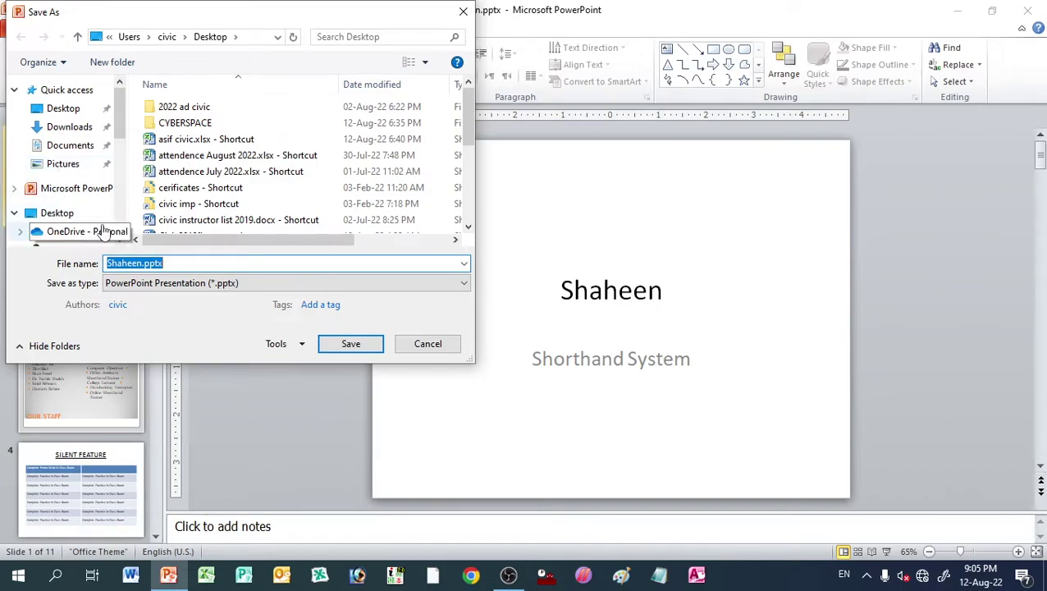
- Switch the Save As location to the Guest data (D:) drive, then close the dialog
scroll(103, 232, down, 1)
scroll(103, 232, down, 1)
scroll(102, 233, down, 1)
scroll(105, 232, down, 2)
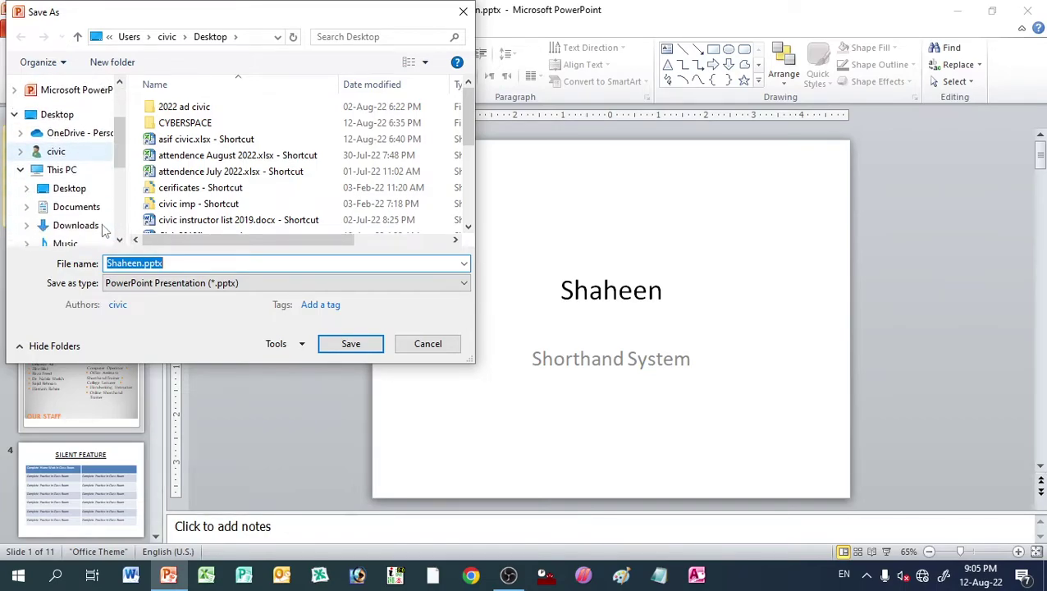
scroll(103, 232, down, 2)
scroll(103, 233, down, 3)
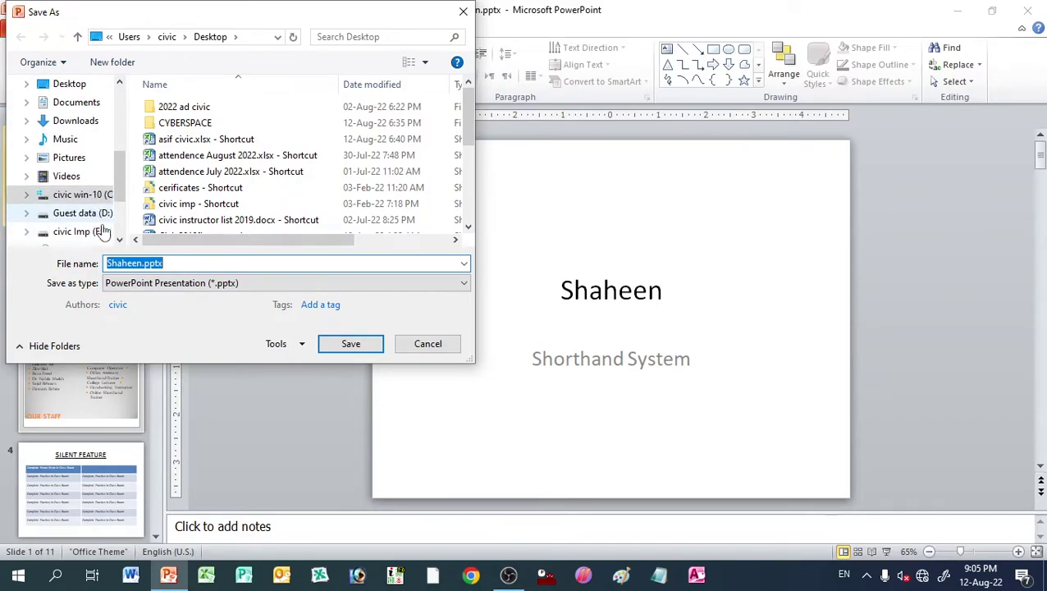
scroll(103, 232, down, 1)
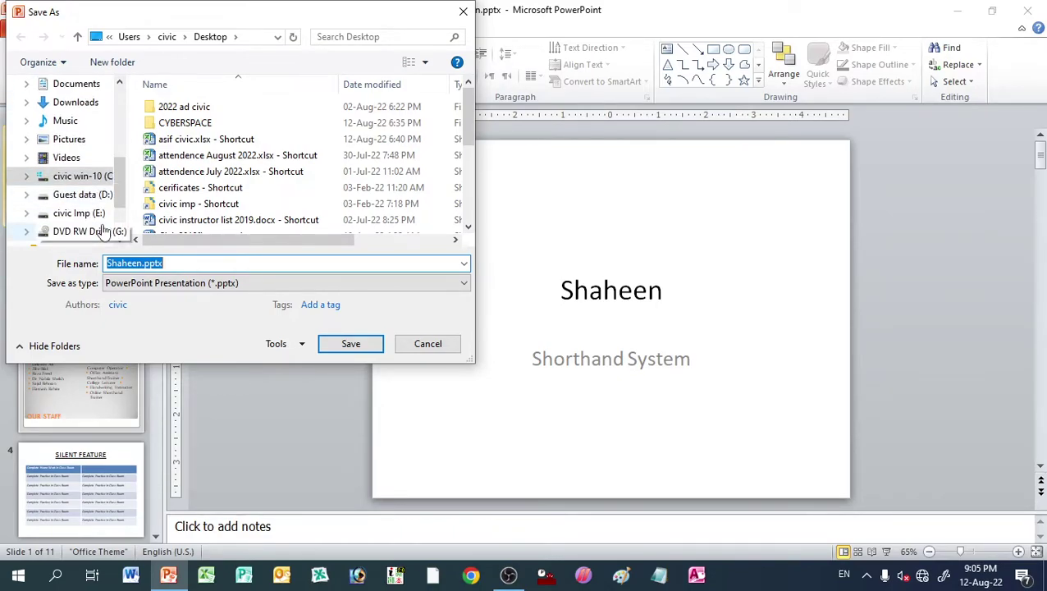
mouse_move(85, 231)
scroll(103, 232, down, 1)
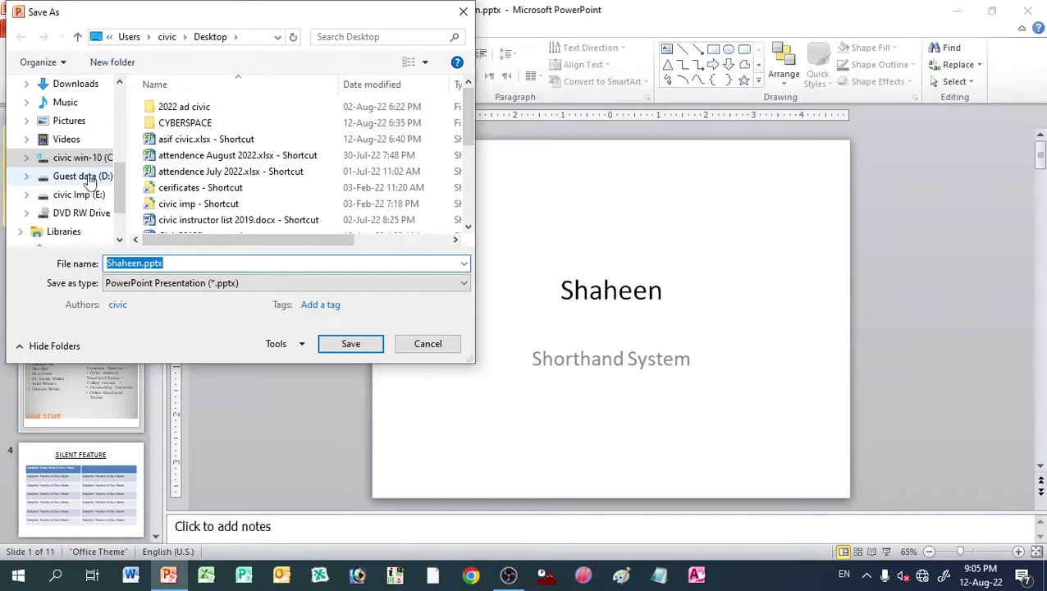
click(82, 176)
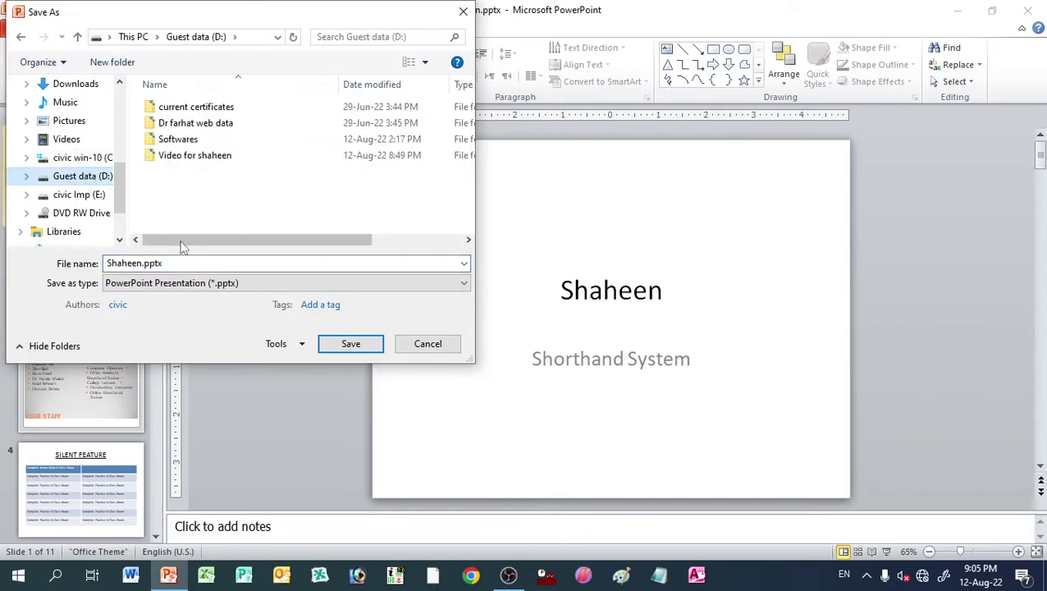
click(343, 348)
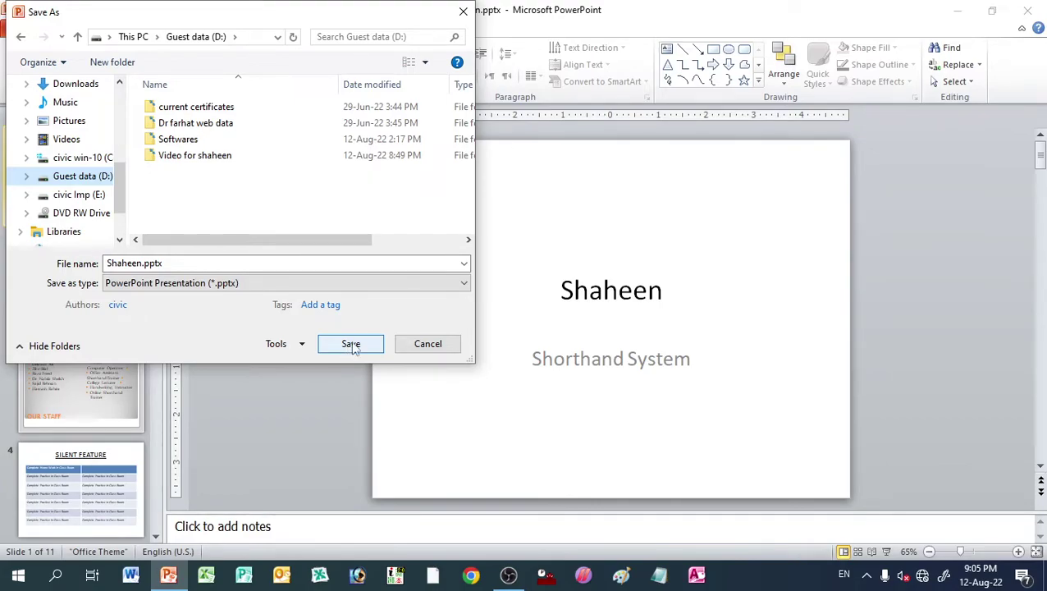
click(445, 351)
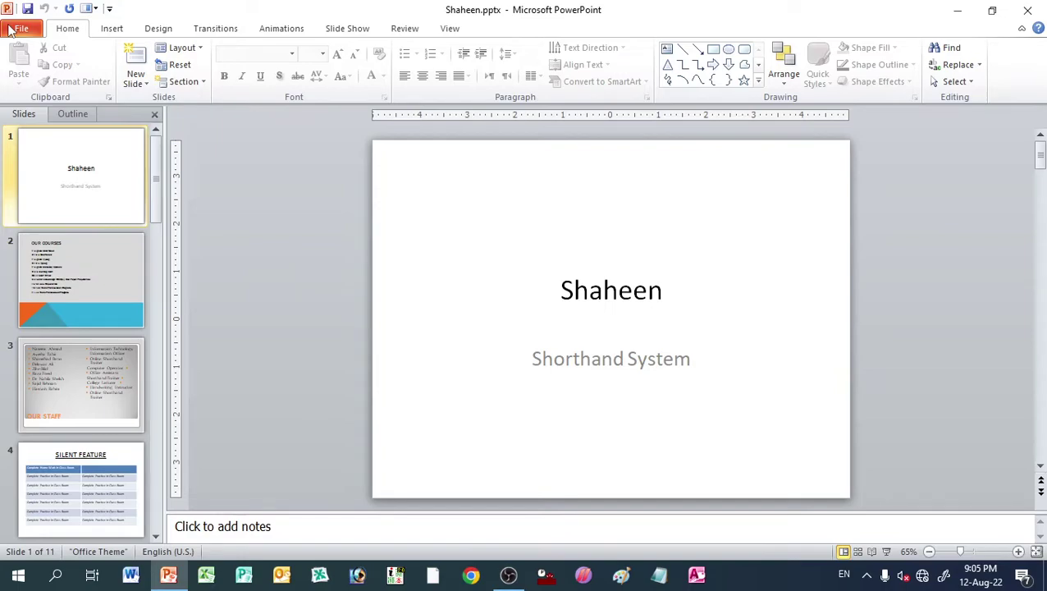
- Append ' 2' to the file name and save the copy as Shaheen 2.pptx
click(19, 29)
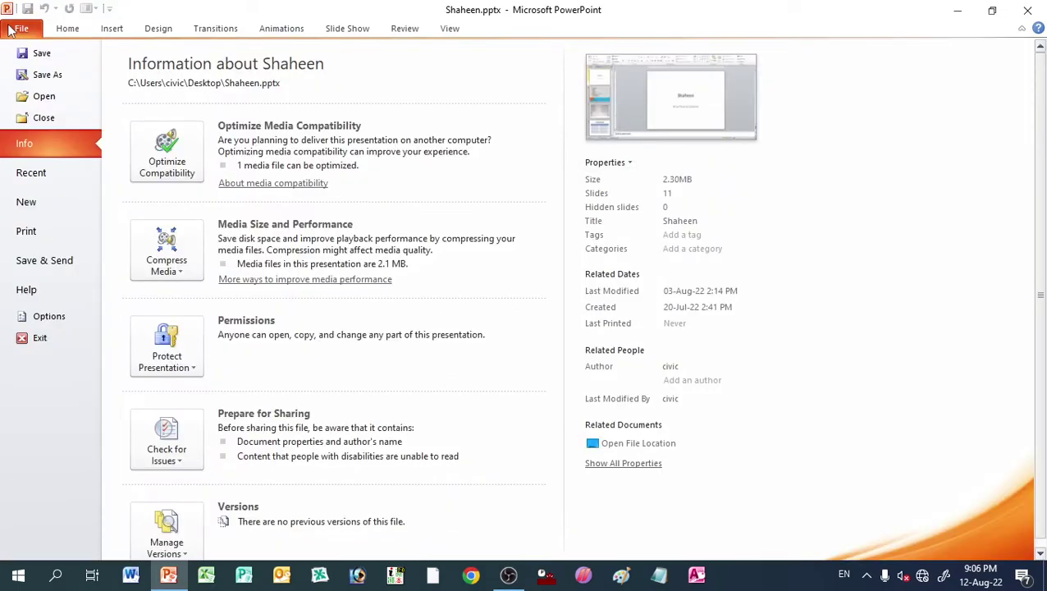
click(42, 76)
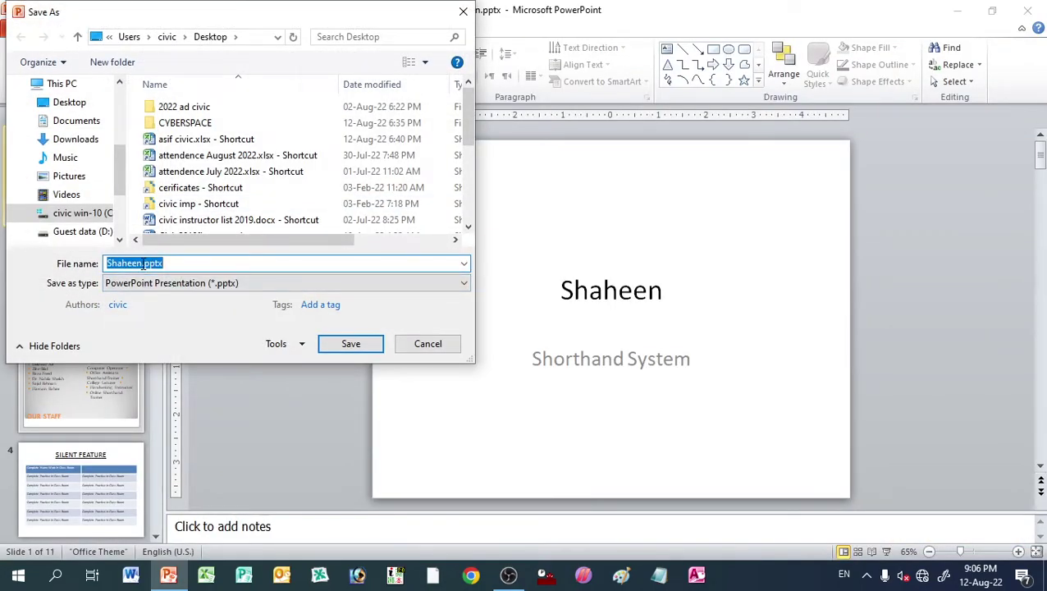
click(143, 263)
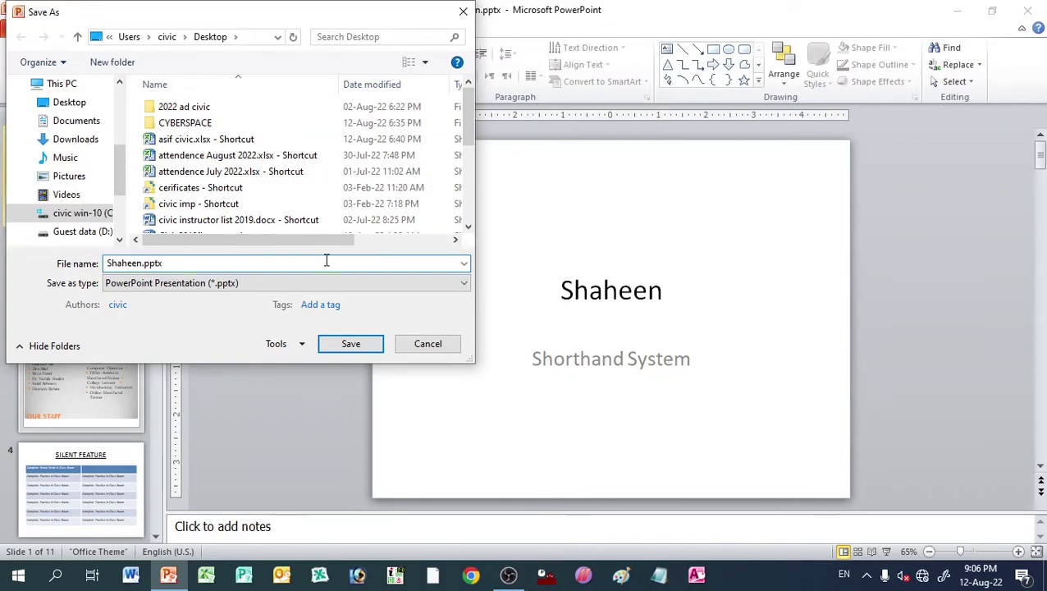
text(2)
click(348, 344)
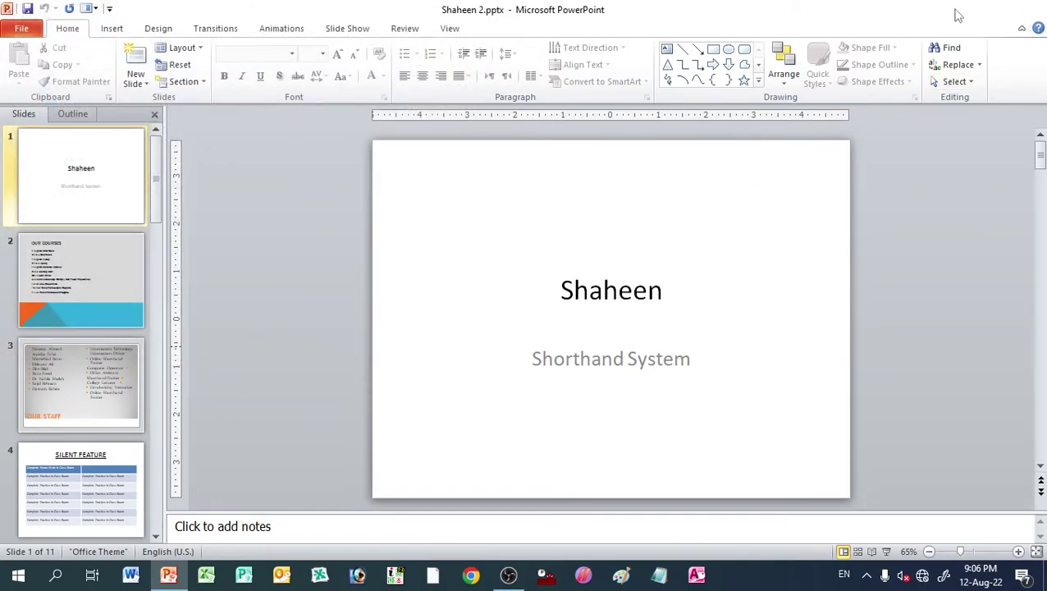
- Review the 11 slides of Shaheen 2.pptx in the Slides pane
click(957, 15)
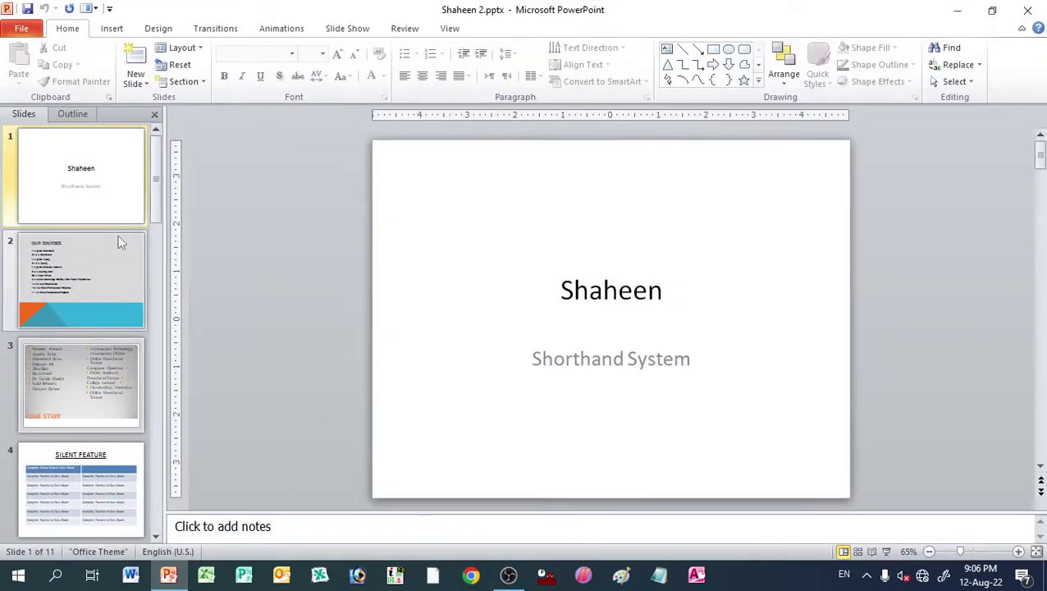
scroll(118, 237, down, 5)
scroll(57, 395, down, 3)
scroll(57, 400, down, 1)
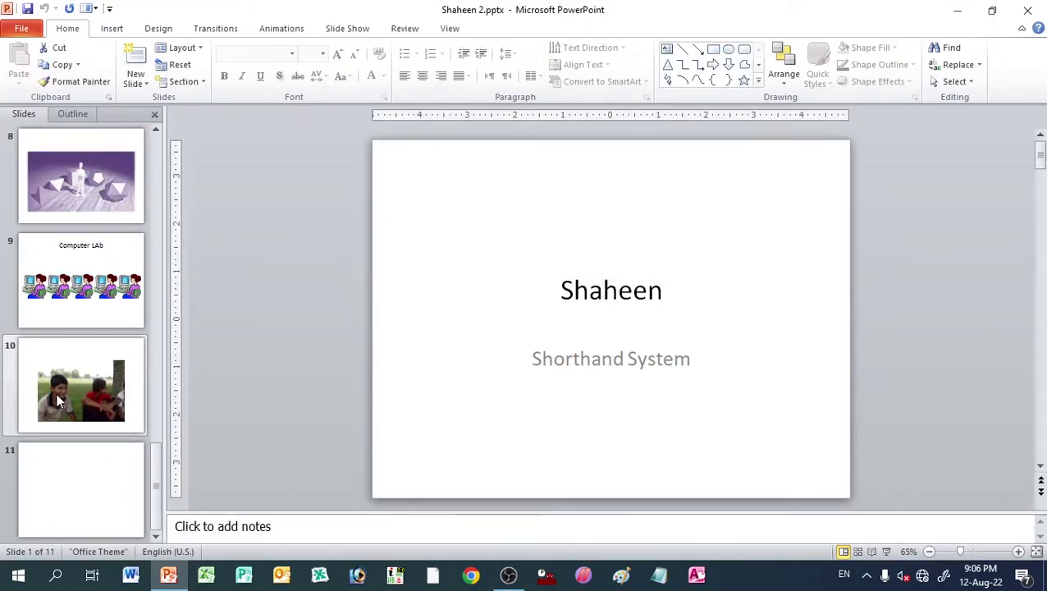
scroll(57, 400, up, 1)
scroll(57, 400, down, 1)
scroll(56, 392, up, 7)
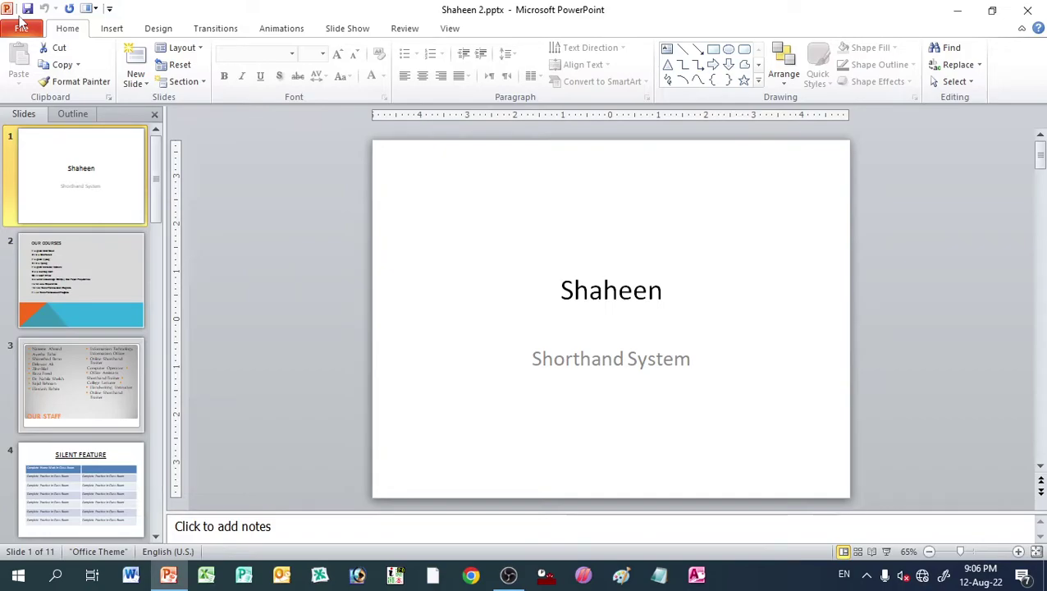
- Add a password to open via General Options and resave over the existing Shaheen 2.pptx
click(22, 25)
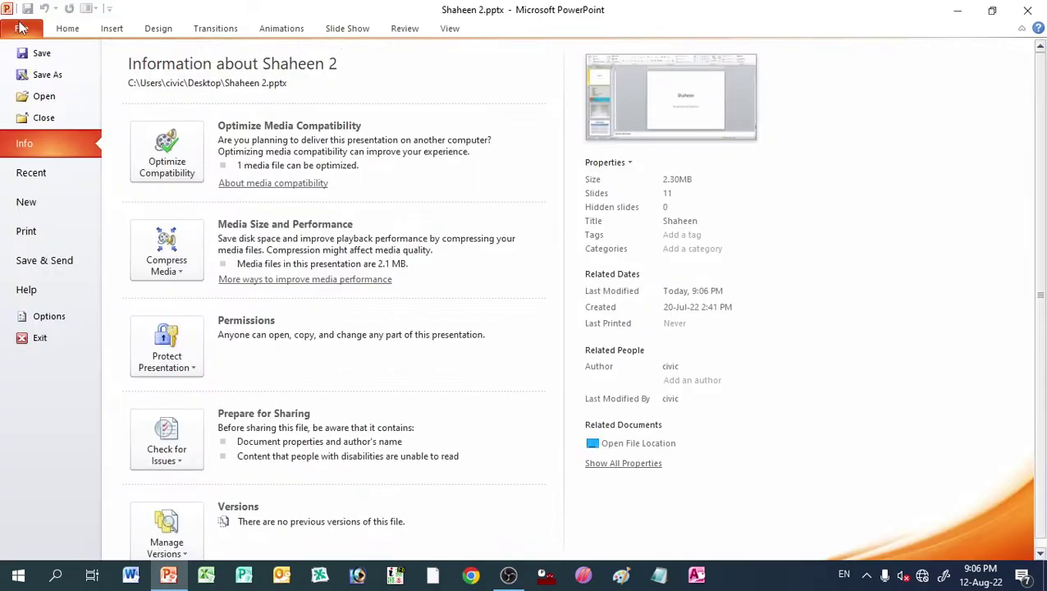
click(48, 75)
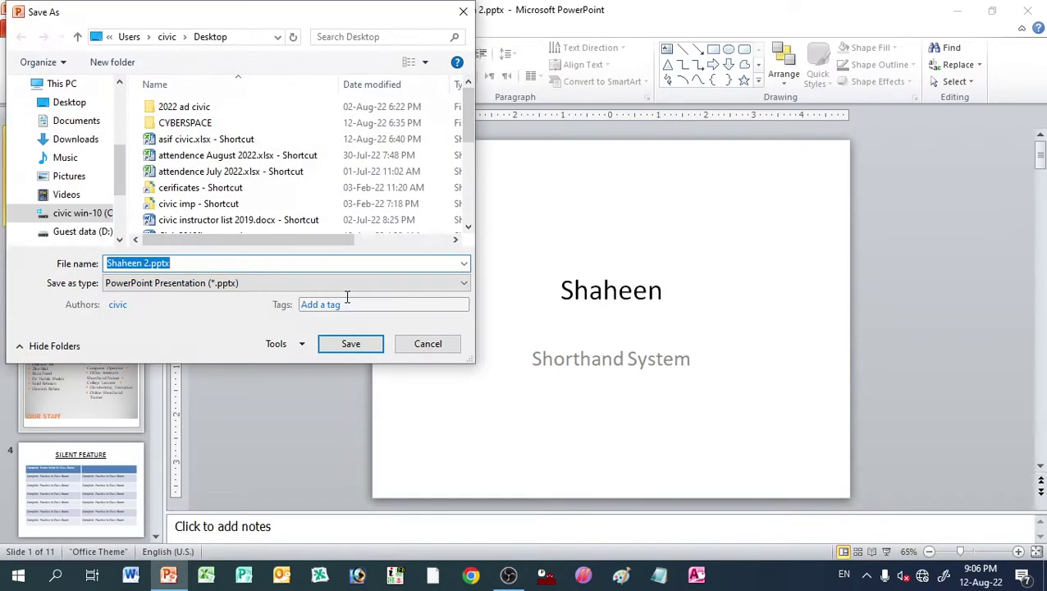
click(298, 345)
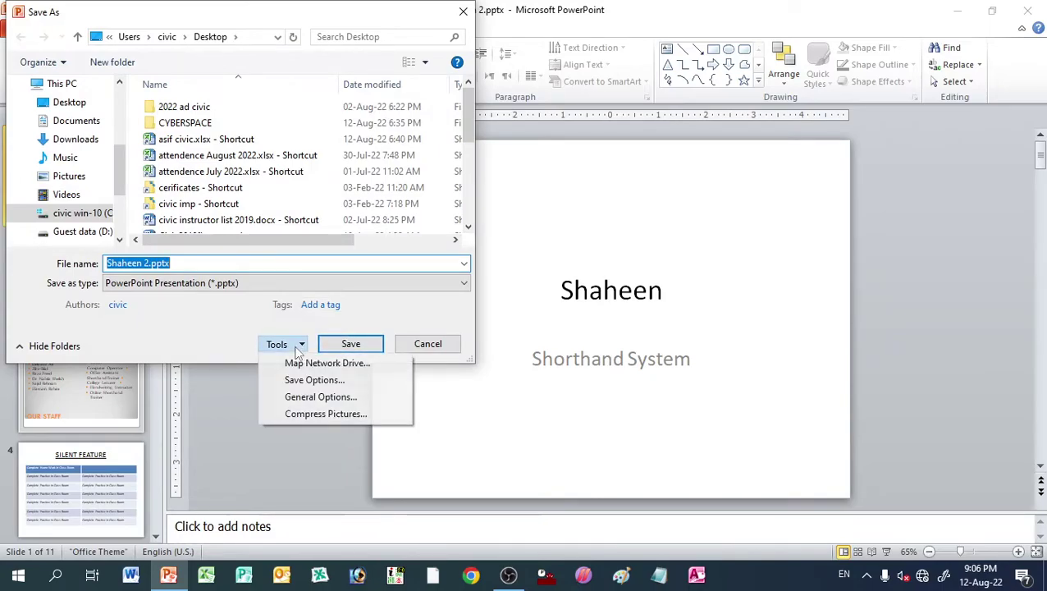
click(310, 399)
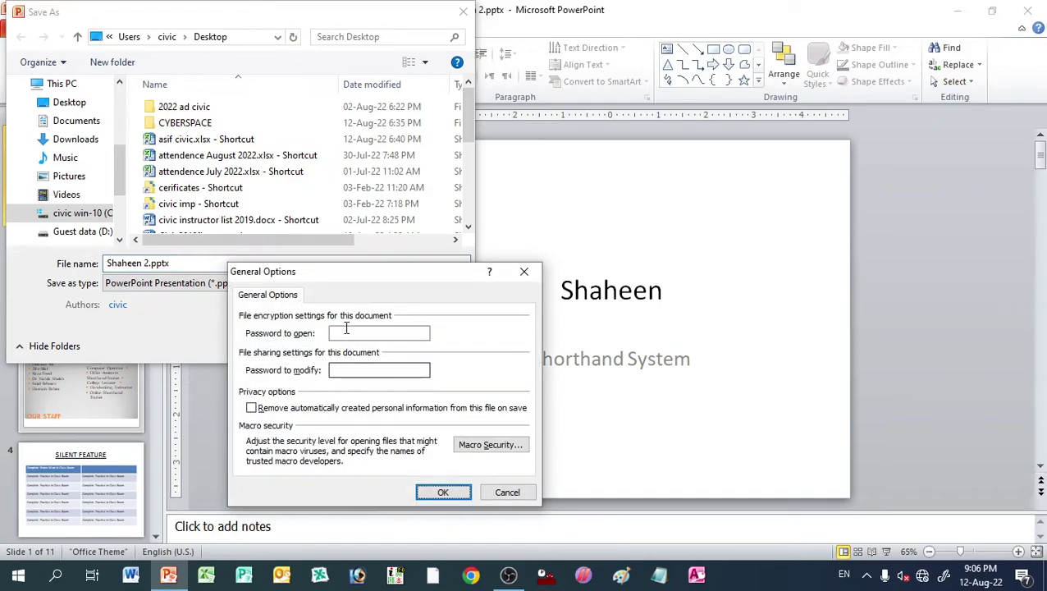
click(334, 334)
click(441, 490)
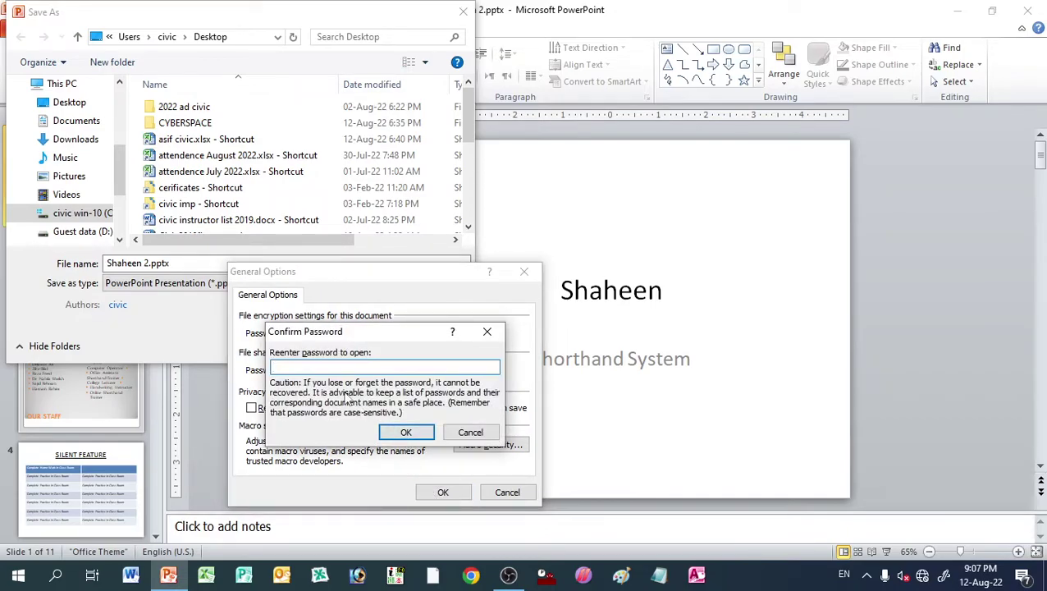
click(395, 435)
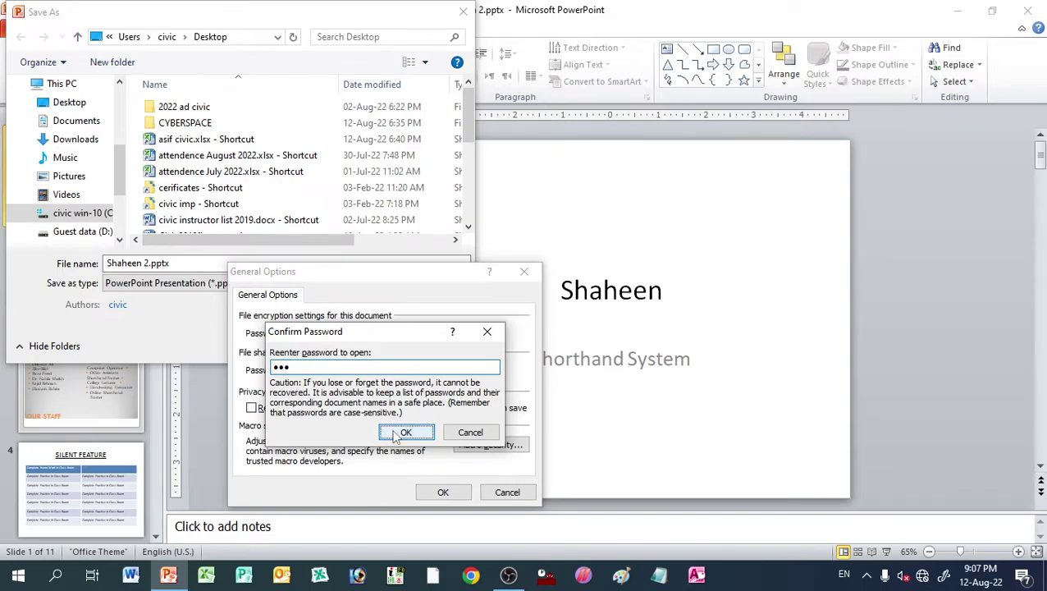
click(439, 491)
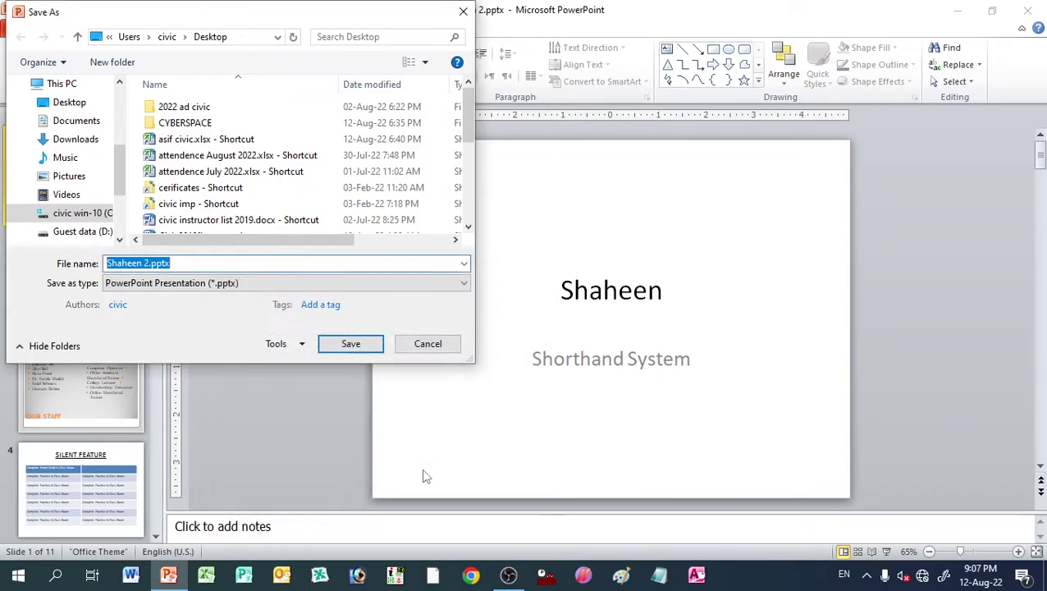
click(353, 348)
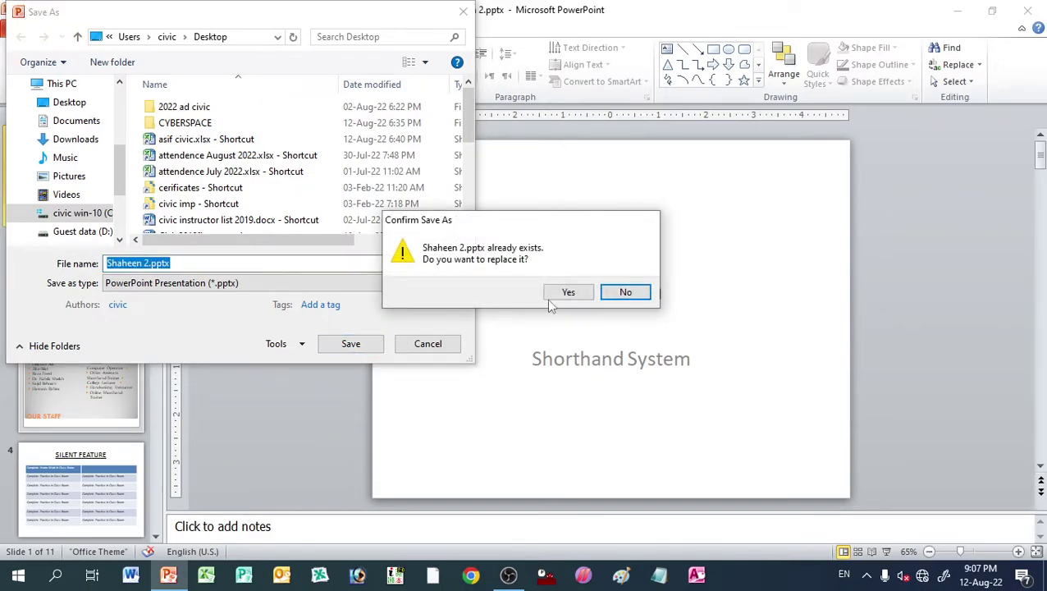
click(568, 292)
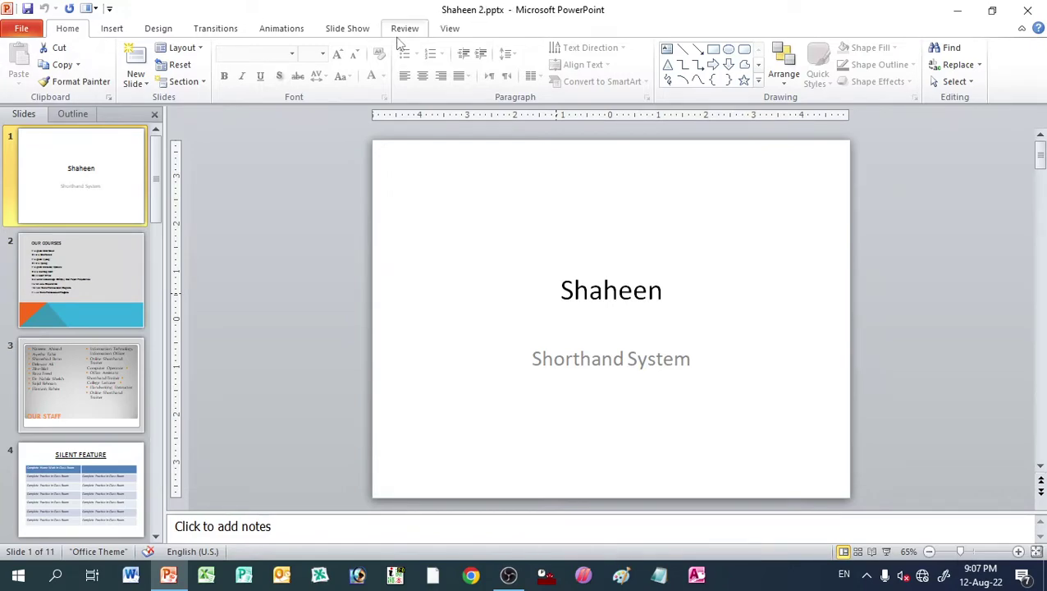
- Close Shaheen 2.pptx, reopen it from Recent, and enter its password to open it
click(18, 33)
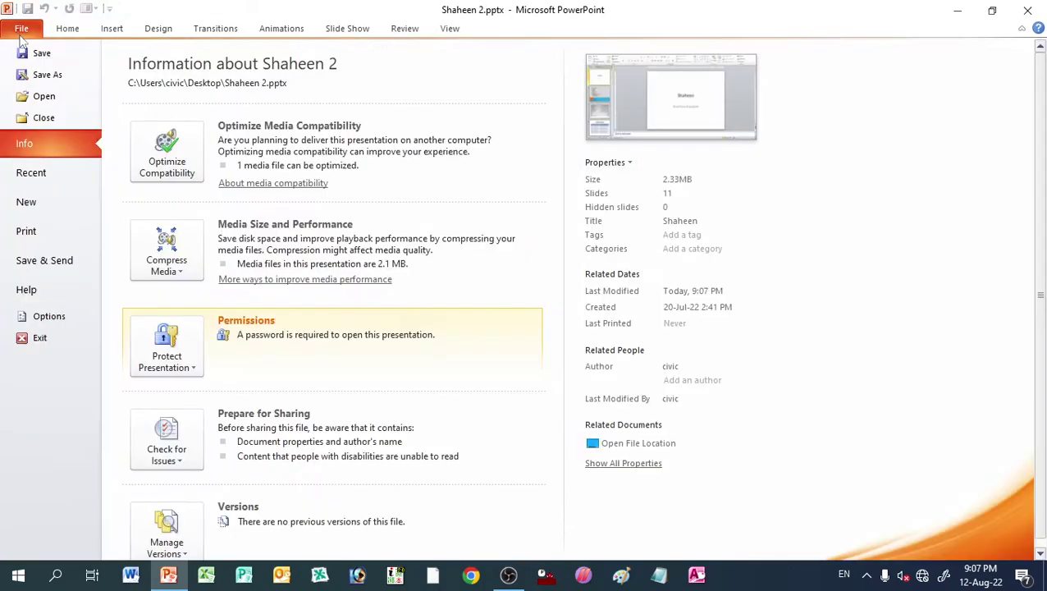
click(28, 119)
click(21, 30)
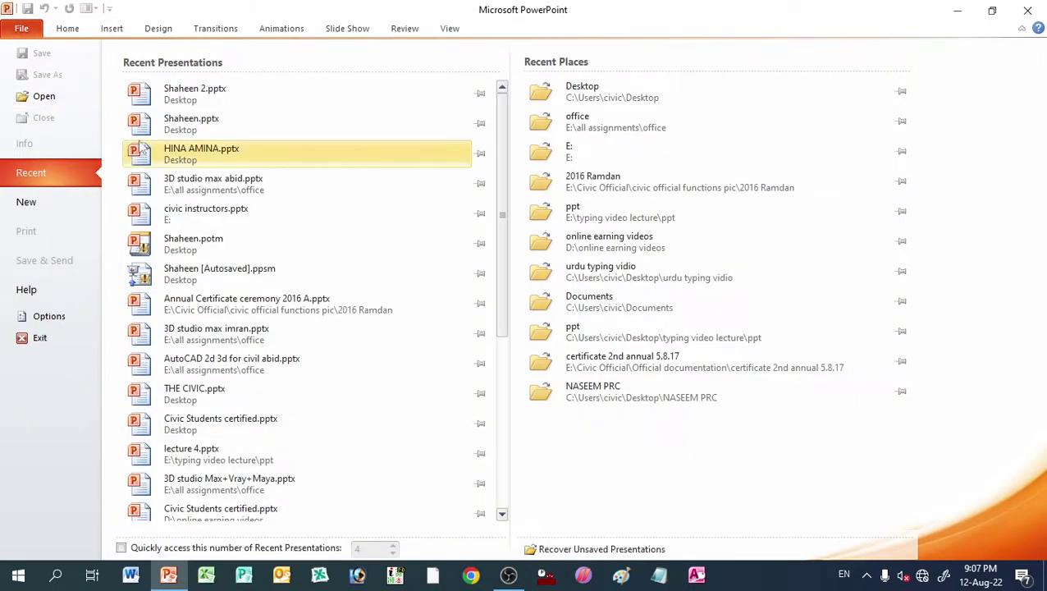
click(191, 95)
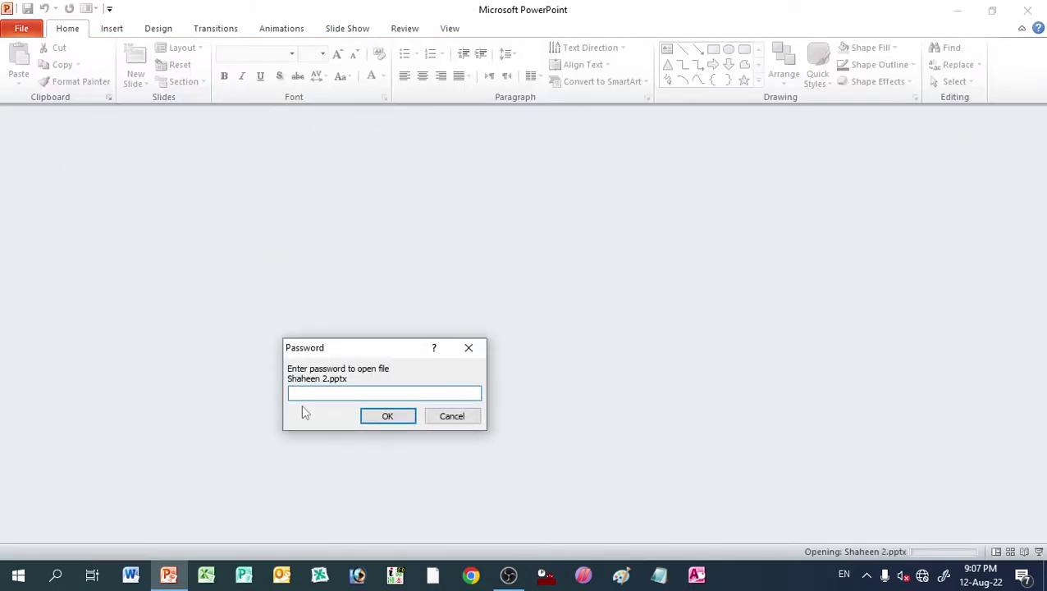
key(Return)
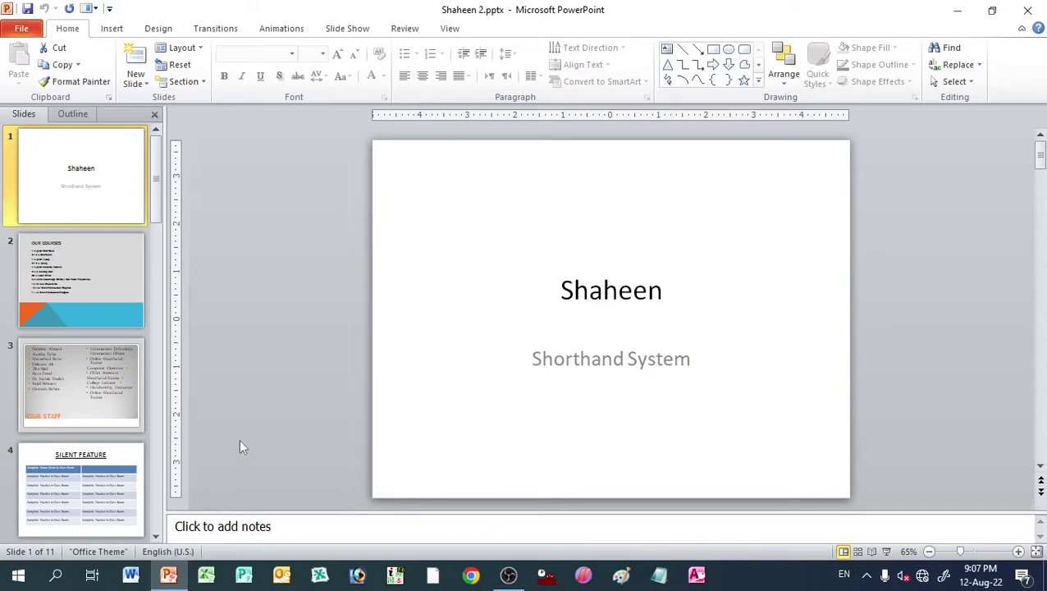
click(22, 28)
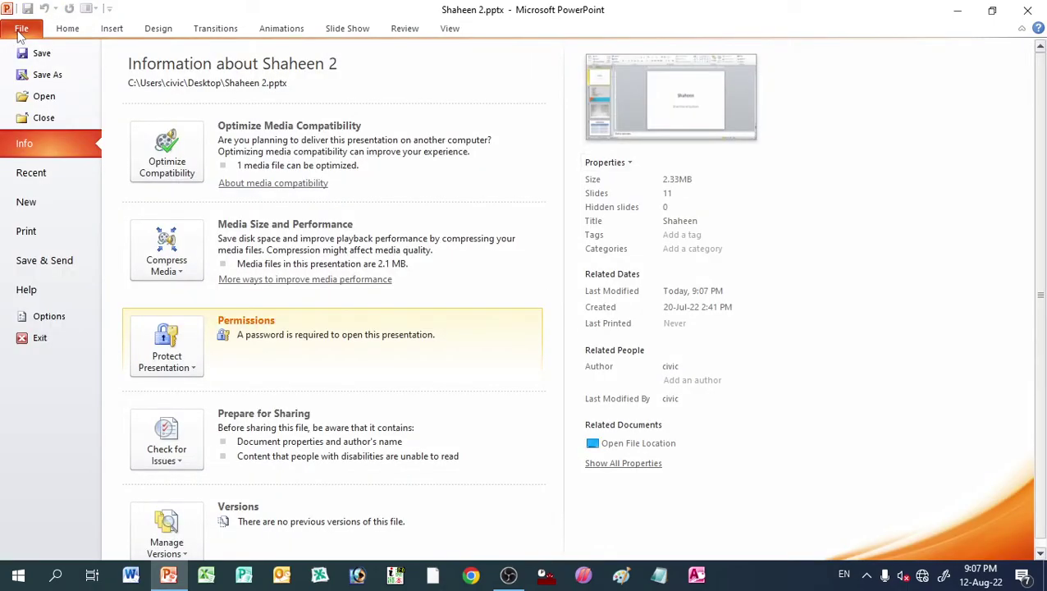
- Clear the password to open in General Options and resave over Shaheen 2.pptx
click(41, 75)
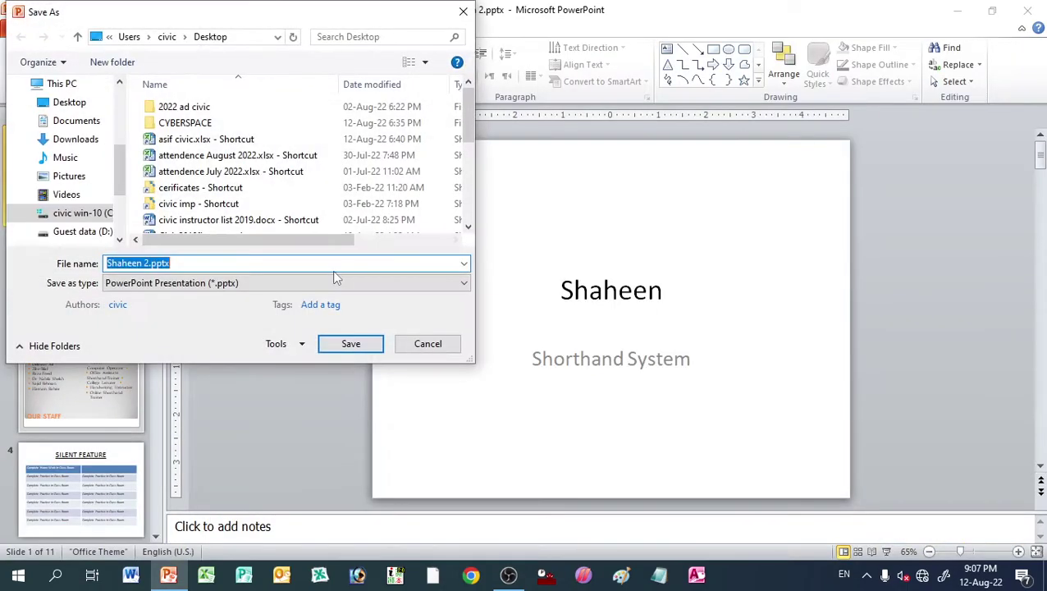
click(279, 343)
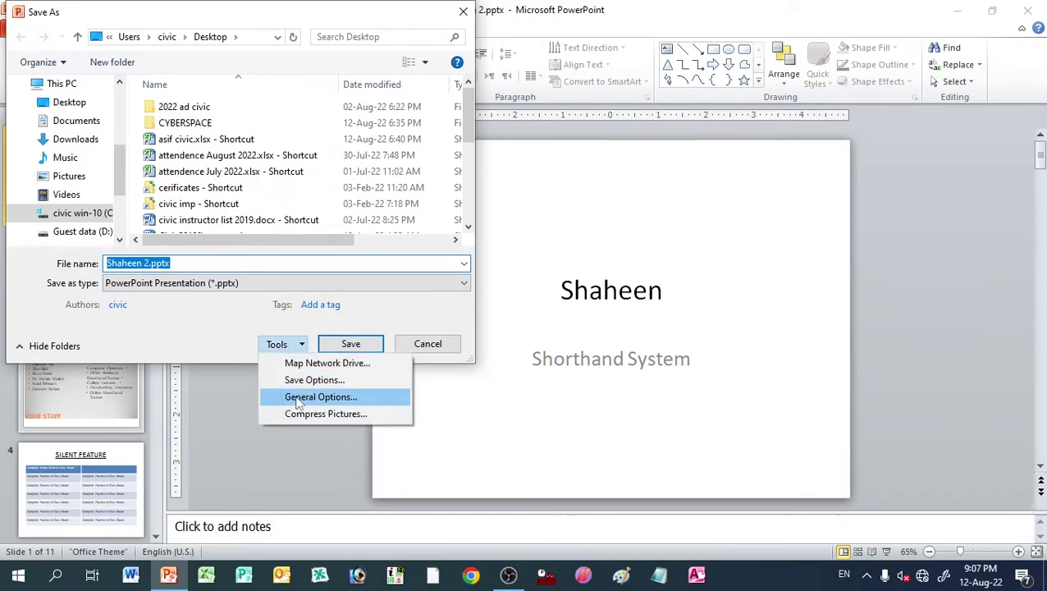
click(298, 399)
click(397, 332)
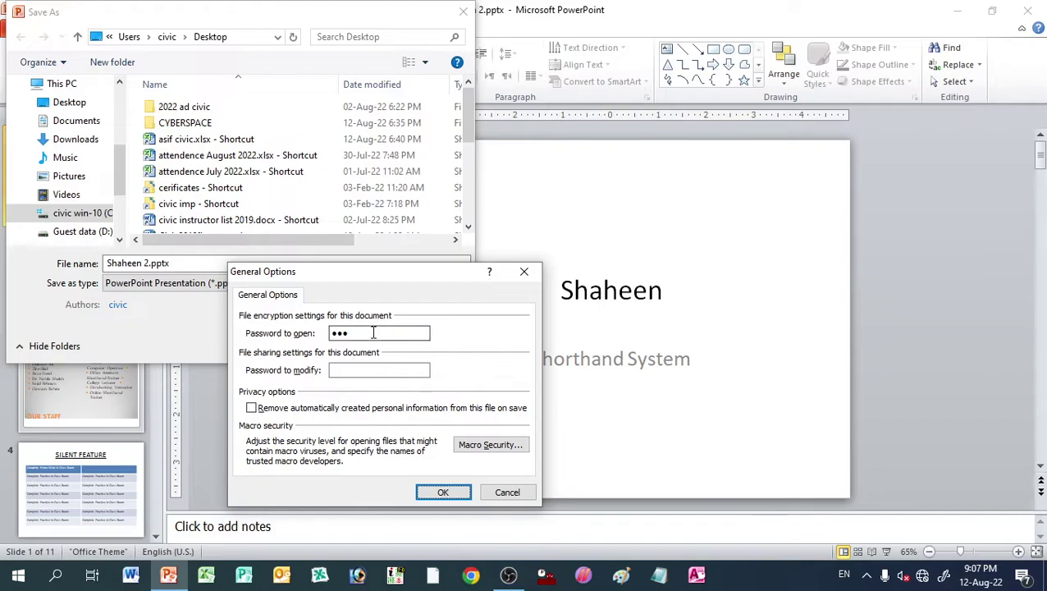
drag(376, 333, 248, 335)
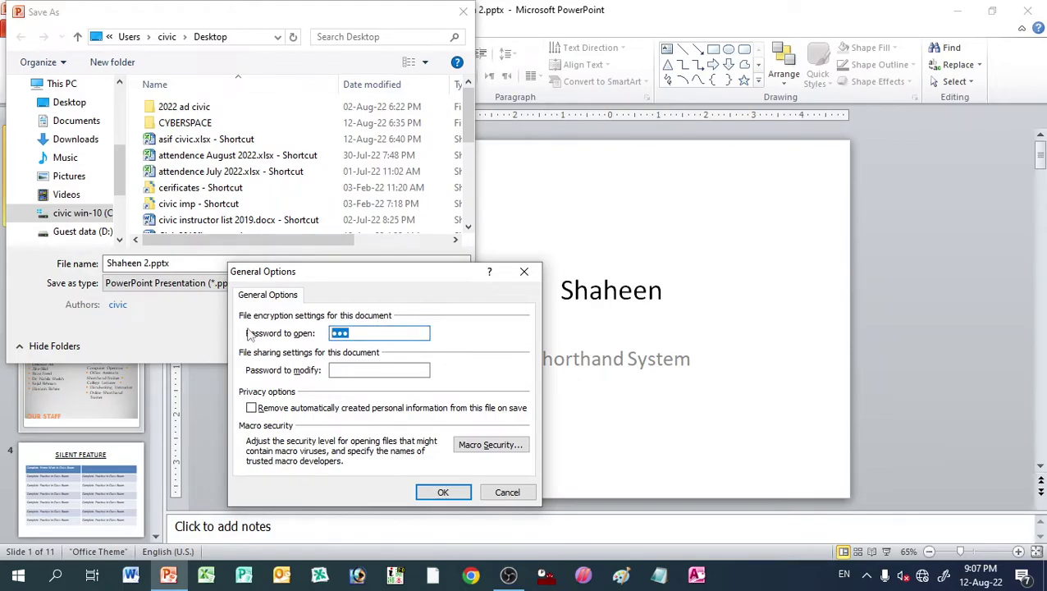
key(BackSpace)
click(429, 491)
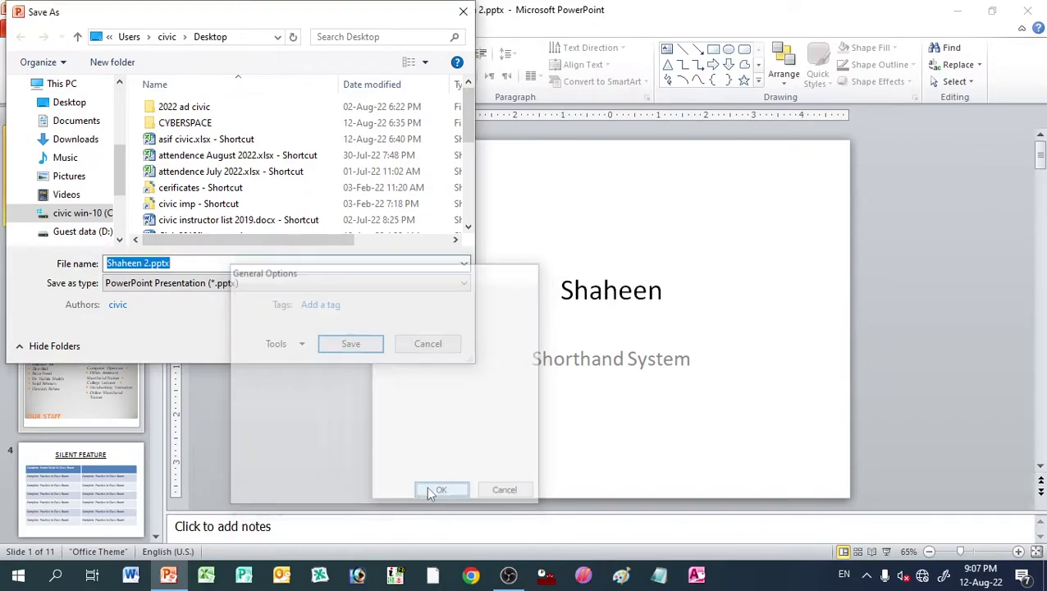
click(336, 347)
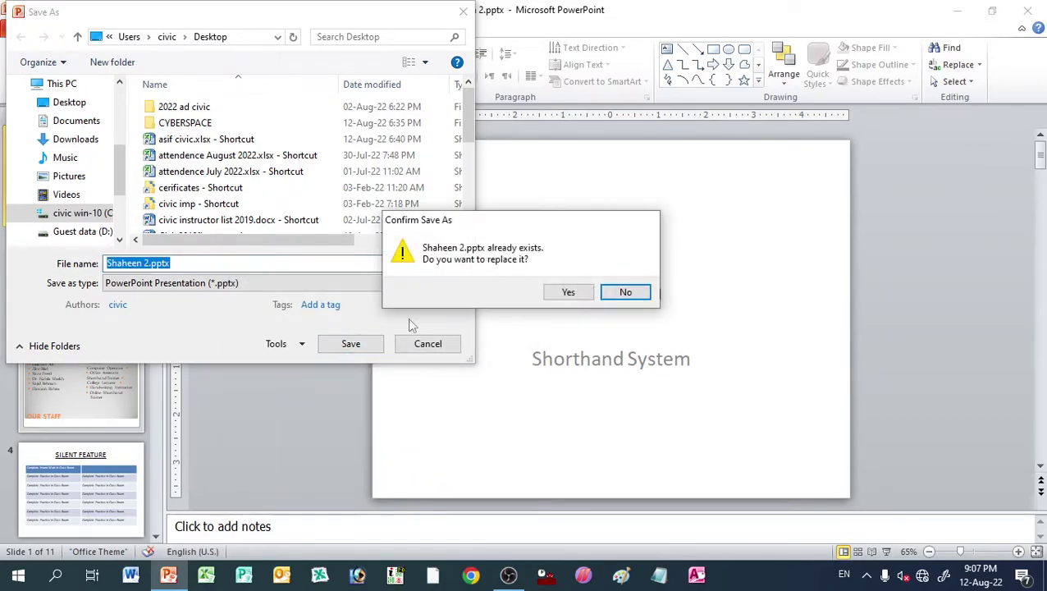
click(566, 292)
- Close Shaheen 2.pptx and reopen it from Recent without needing a password
click(21, 29)
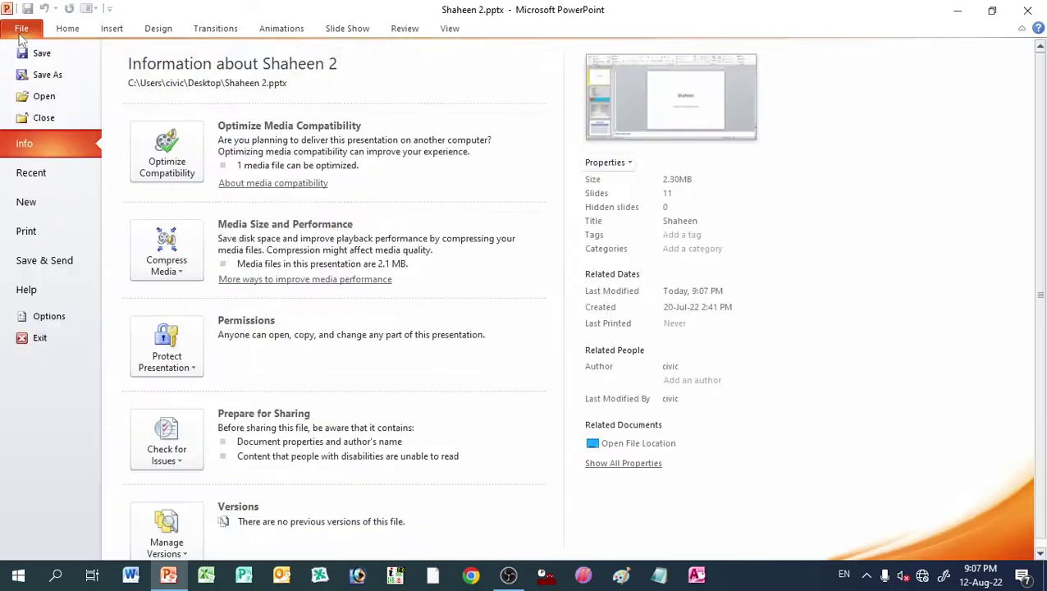
click(37, 117)
click(27, 28)
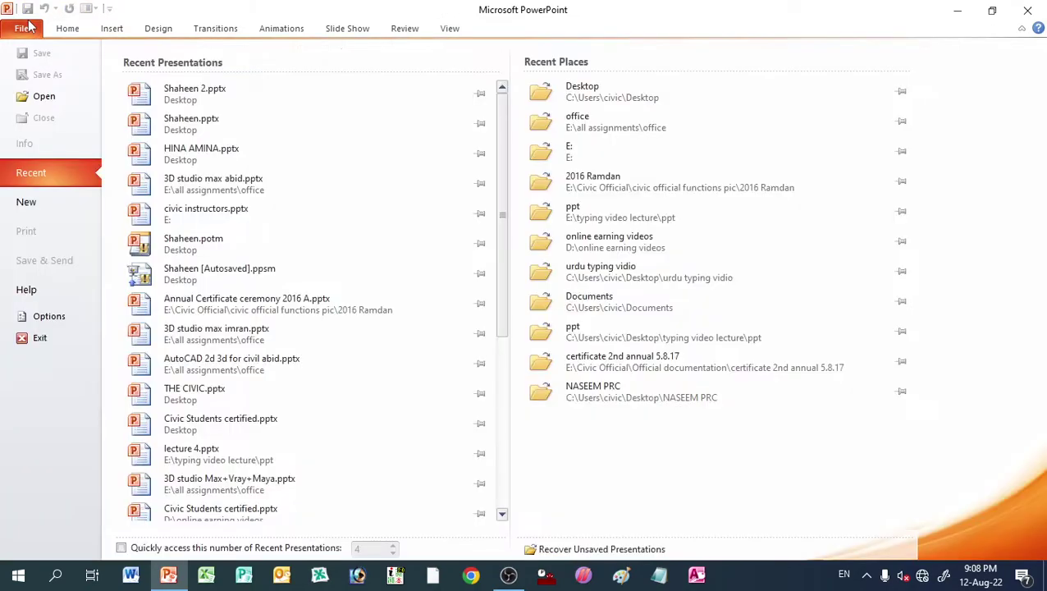
click(386, 96)
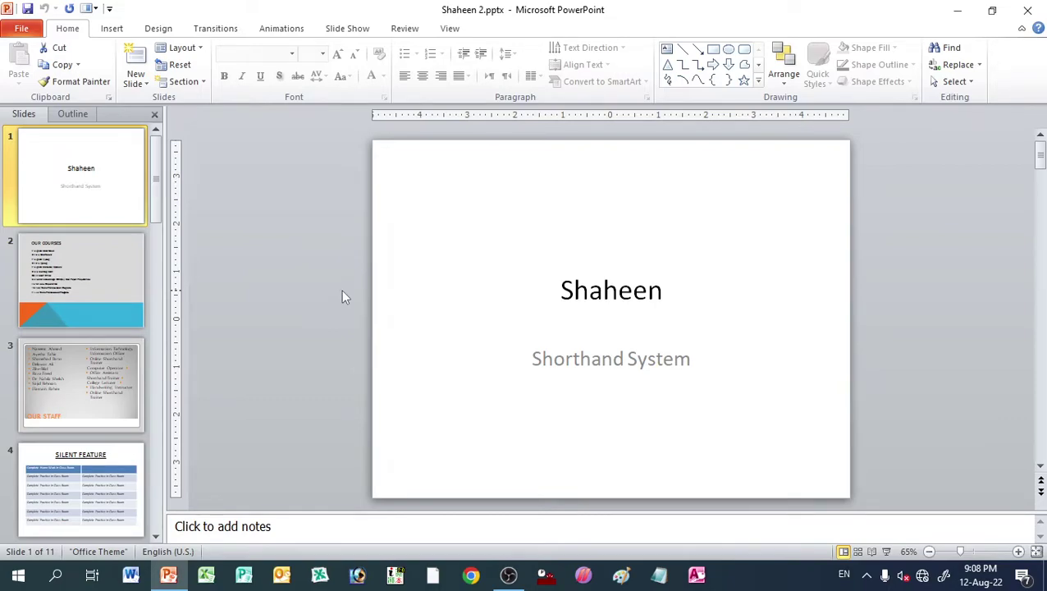
- Publish Shaheen 2.pdf to the Desktop using the PDF (*.pdf) save type
click(22, 27)
click(24, 51)
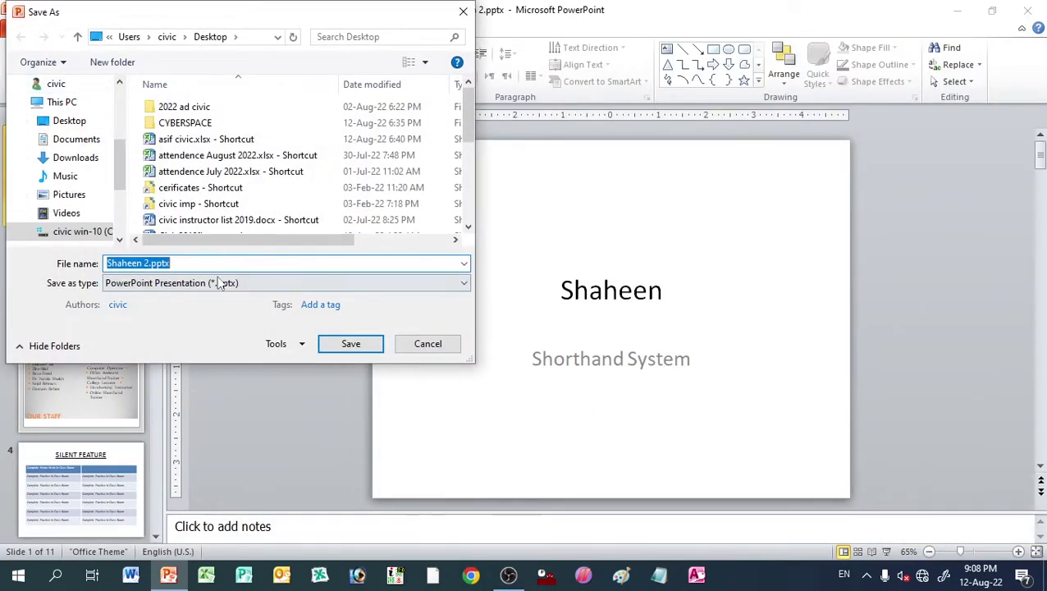
click(222, 283)
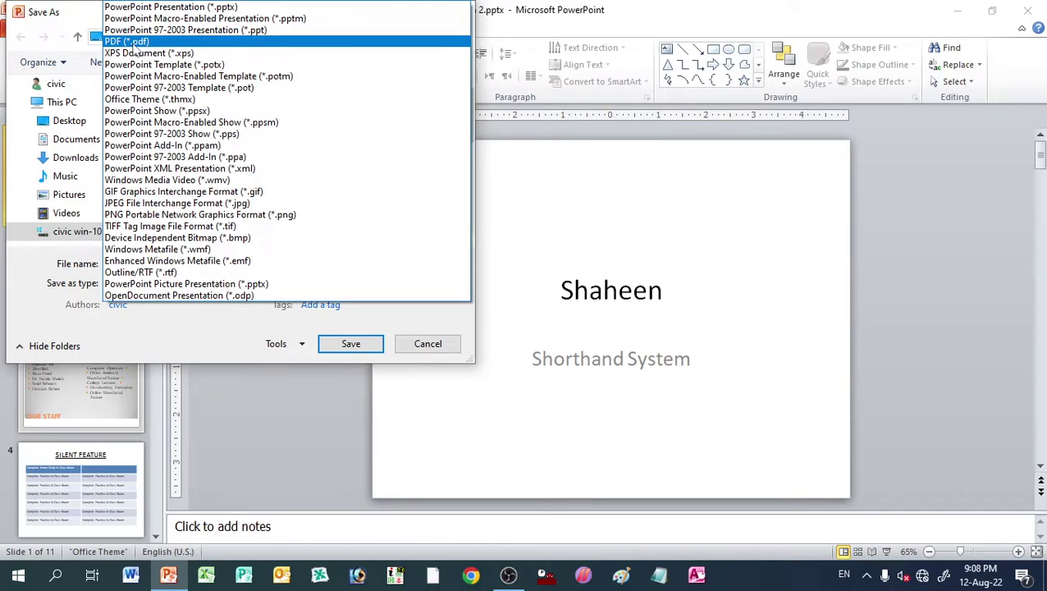
click(136, 42)
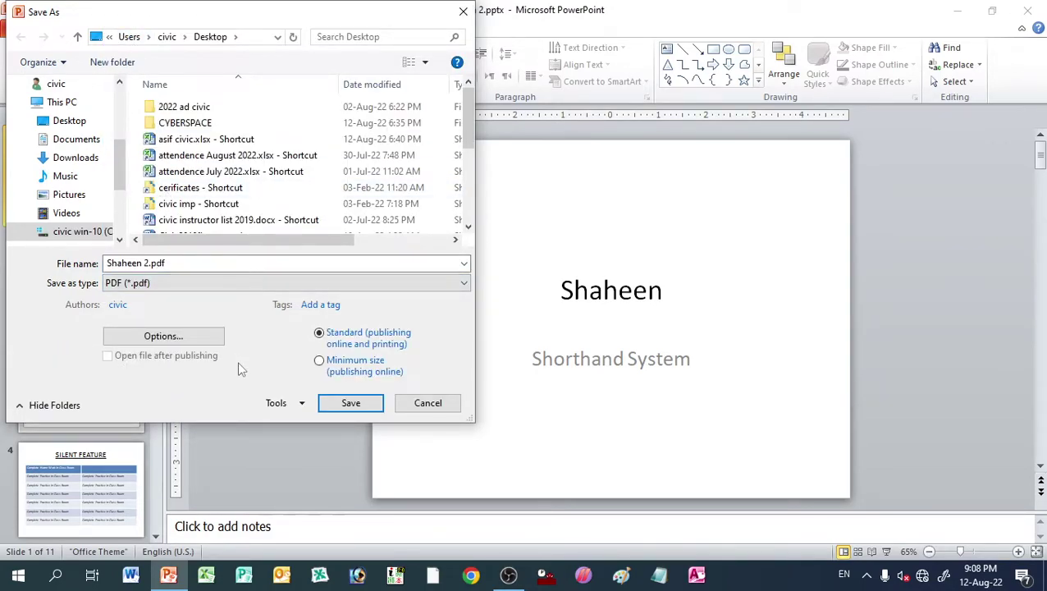
click(73, 122)
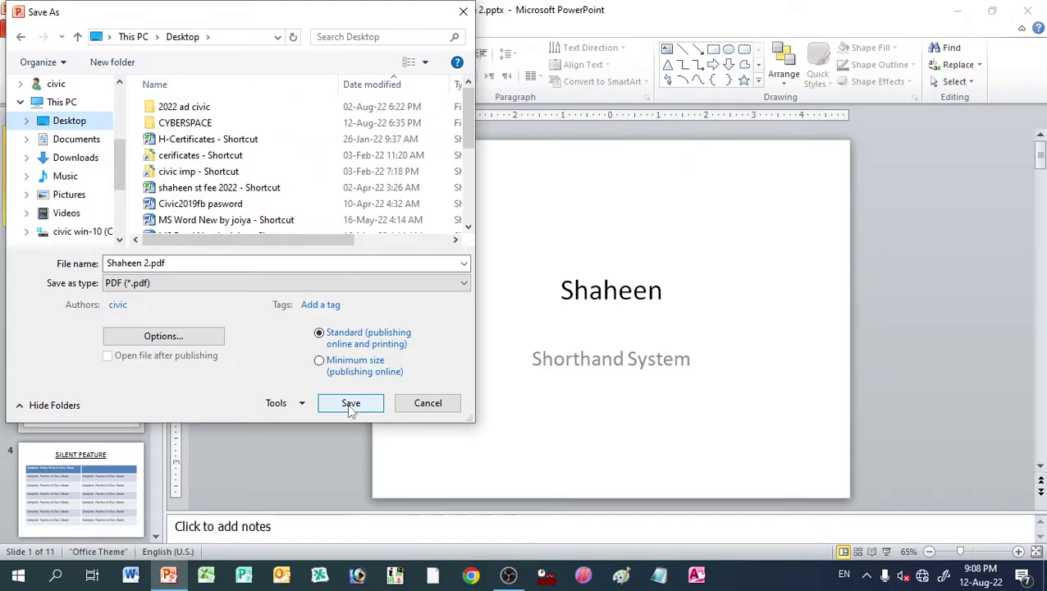
click(349, 407)
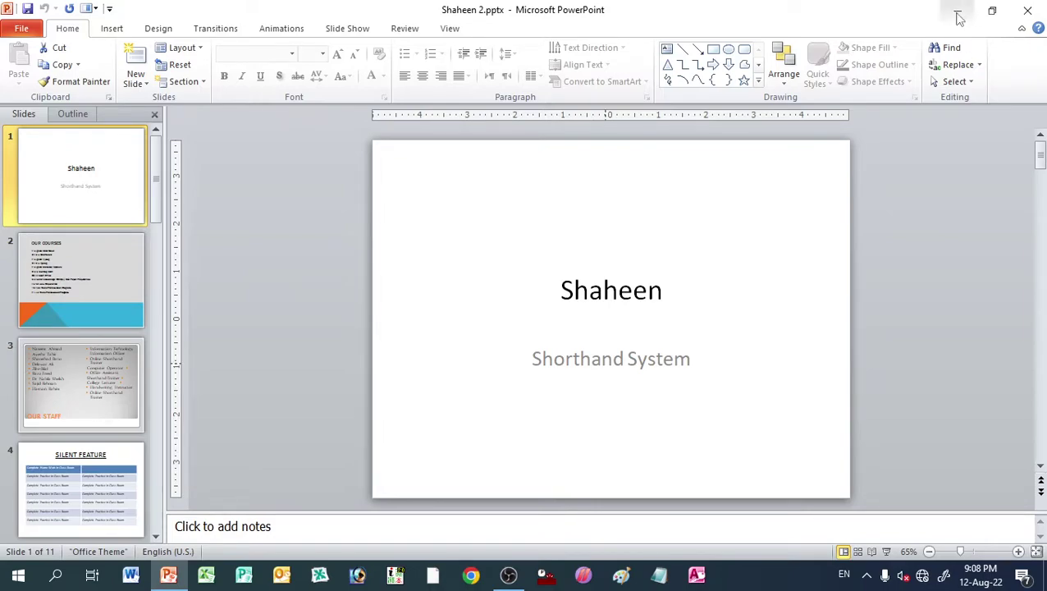
- Open Shaheen 2.pdf from the desktop in Microsoft Edge
click(960, 7)
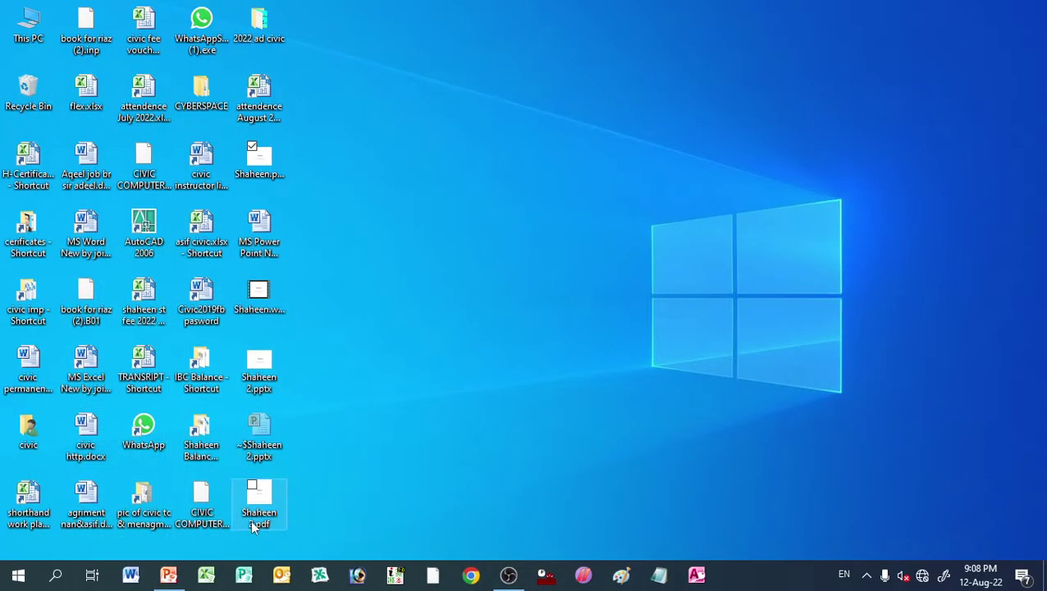
mouse_move(259, 504)
click(267, 510)
double_click(266, 511)
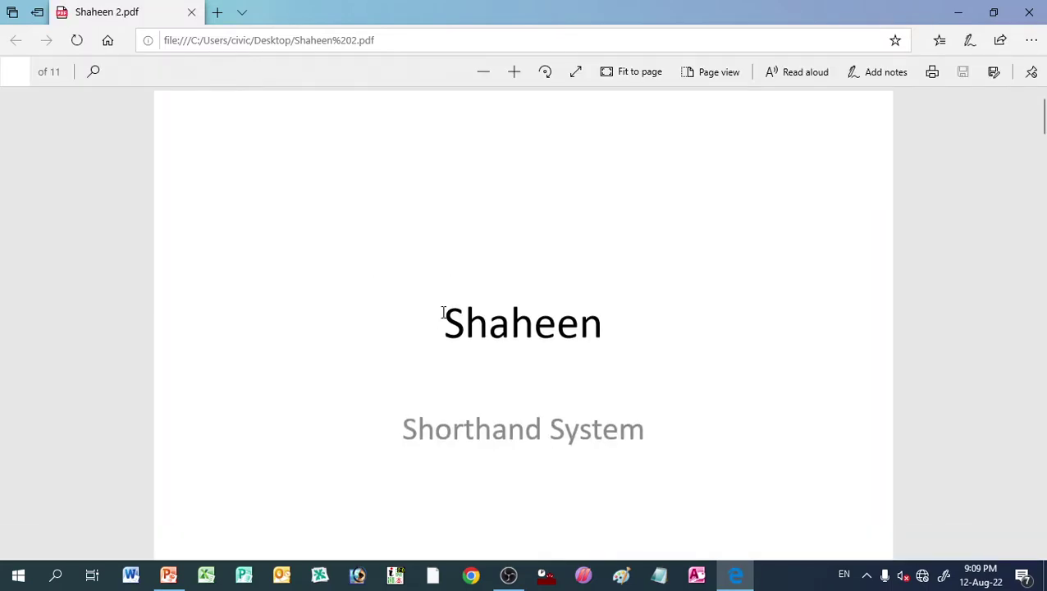
- Scroll through all 11 pages of the PDF, then close Edge
scroll(450, 307, down, 4)
scroll(449, 307, down, 5)
scroll(450, 307, down, 5)
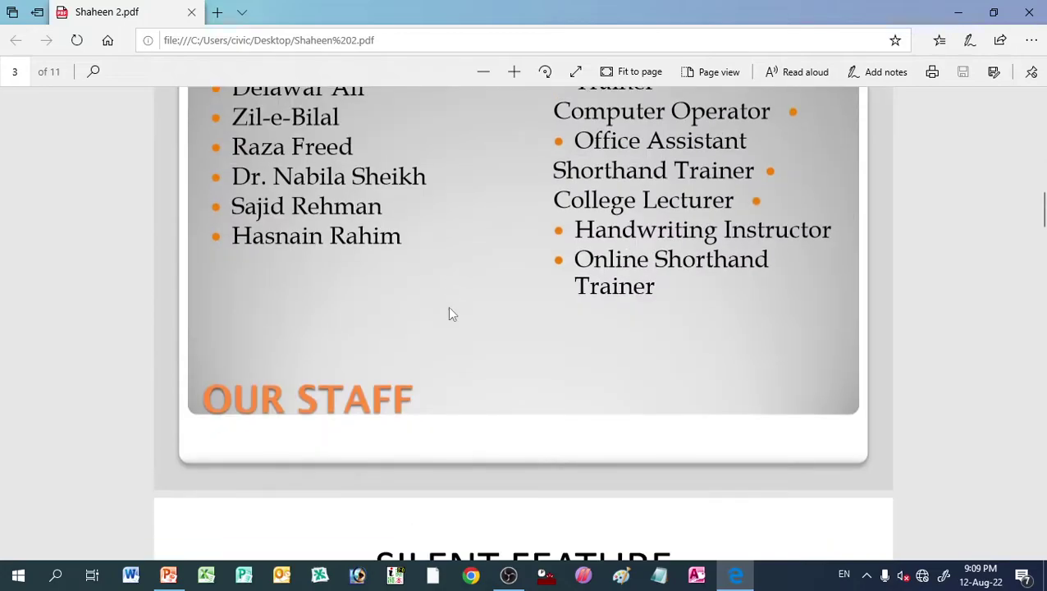
scroll(450, 307, down, 5)
scroll(449, 308, down, 5)
scroll(449, 308, down, 5)
scroll(449, 307, down, 5)
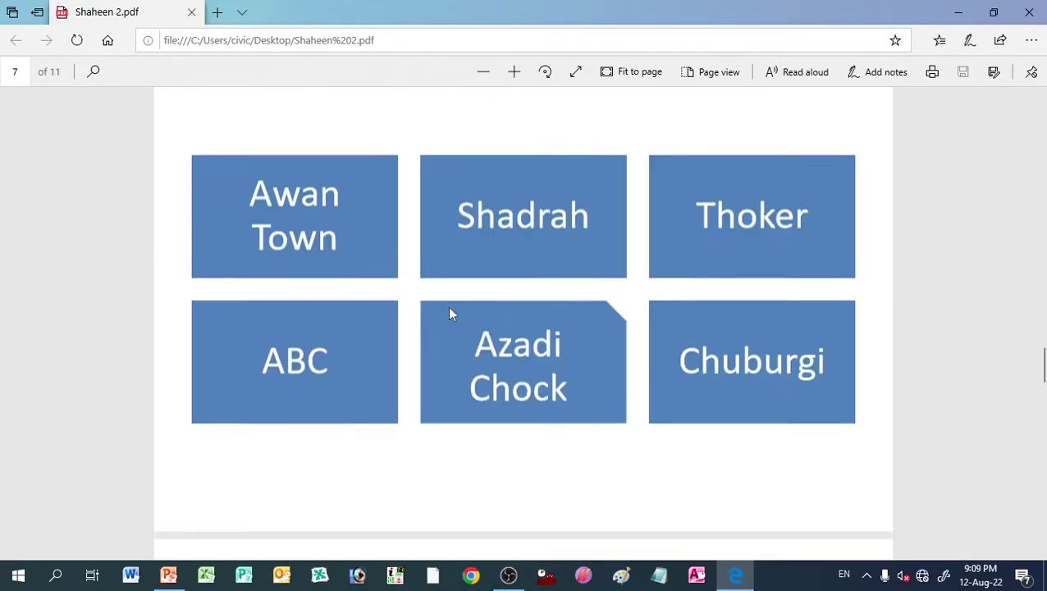
scroll(449, 308, down, 5)
scroll(449, 313, down, 5)
scroll(449, 313, down, 5)
scroll(449, 314, down, 3)
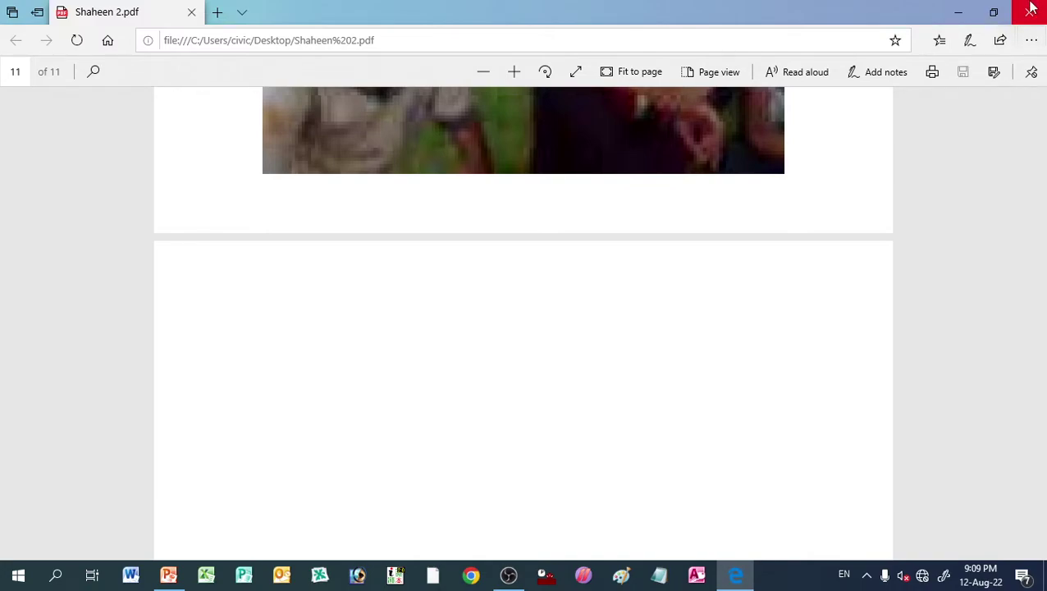
click(1031, 9)
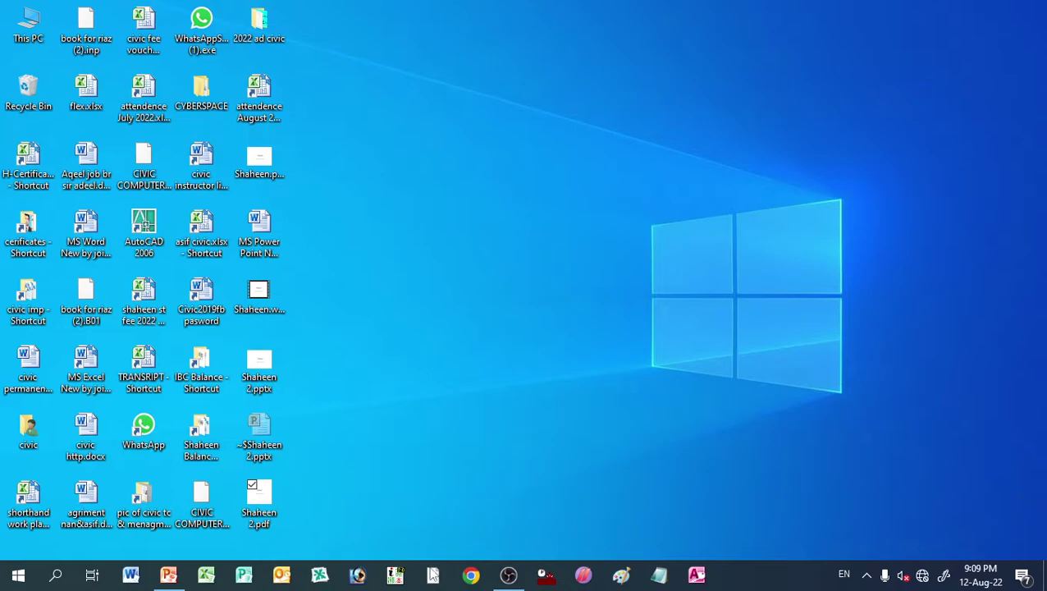
- Minimize the screen recorder and bring the PowerPoint presentation back to the front
click(508, 578)
click(508, 578)
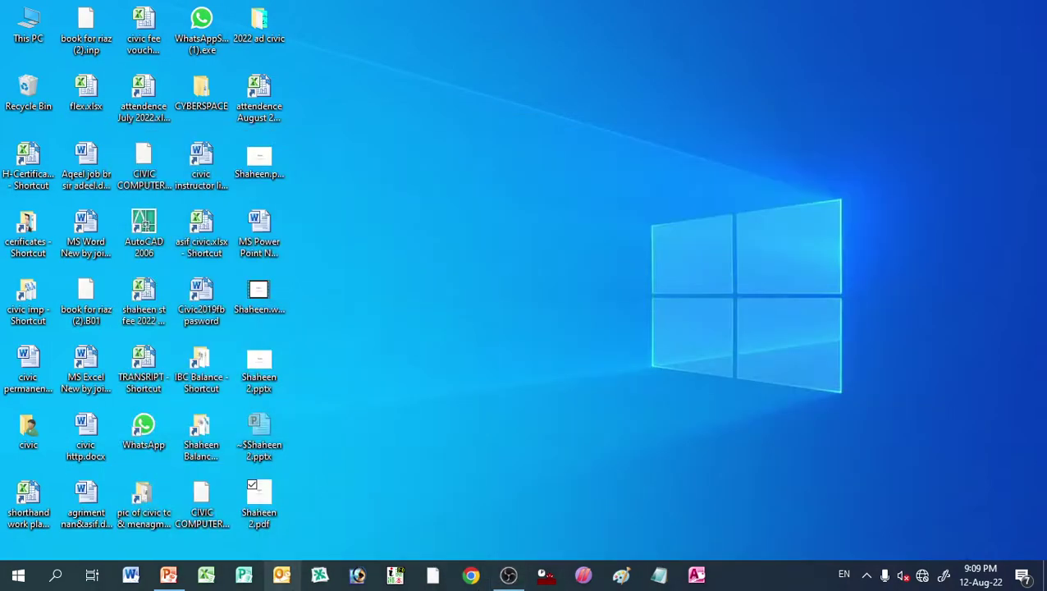
click(166, 577)
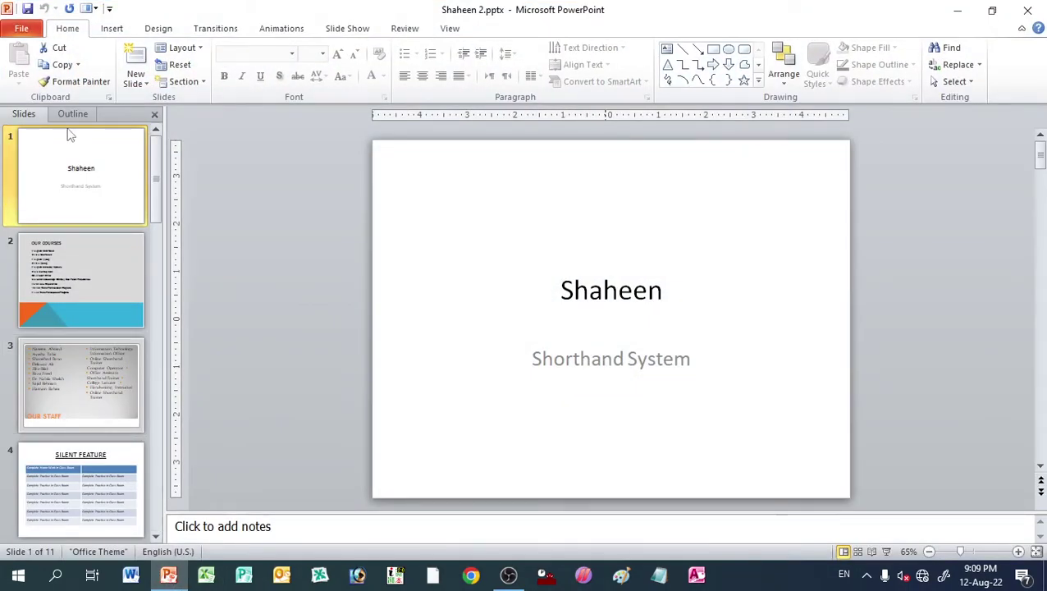
- Save Shaheen 2.ppt to the Desktop as PowerPoint 97-2003, accepting the compatibility warning
click(23, 30)
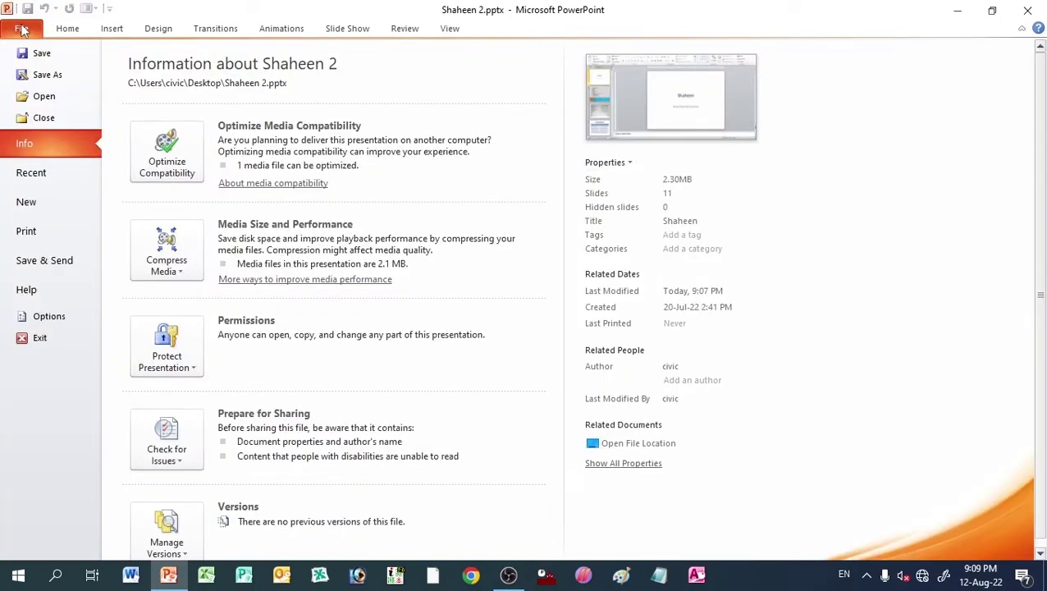
click(46, 74)
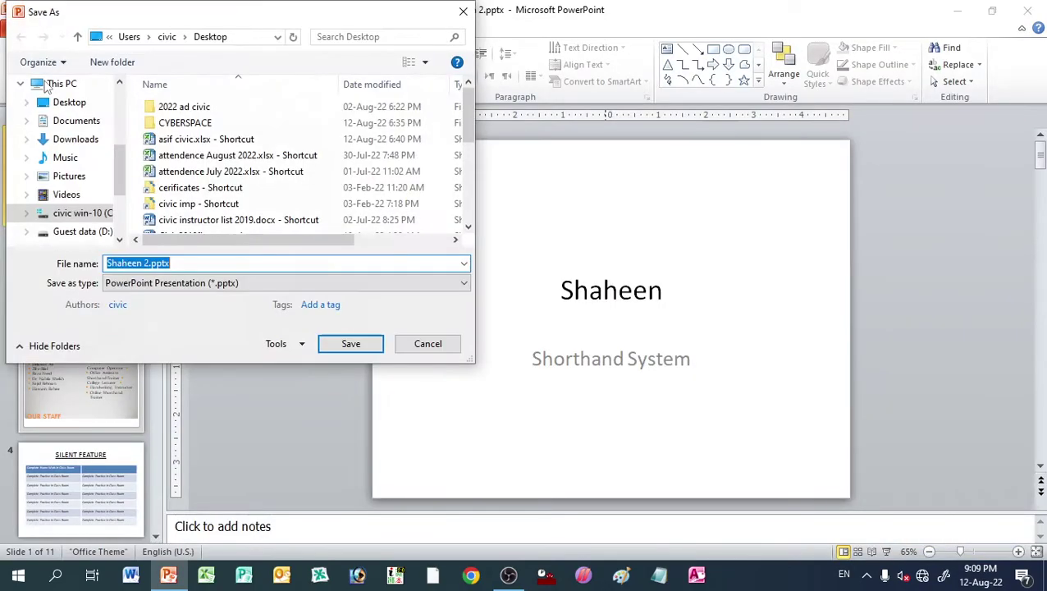
click(218, 283)
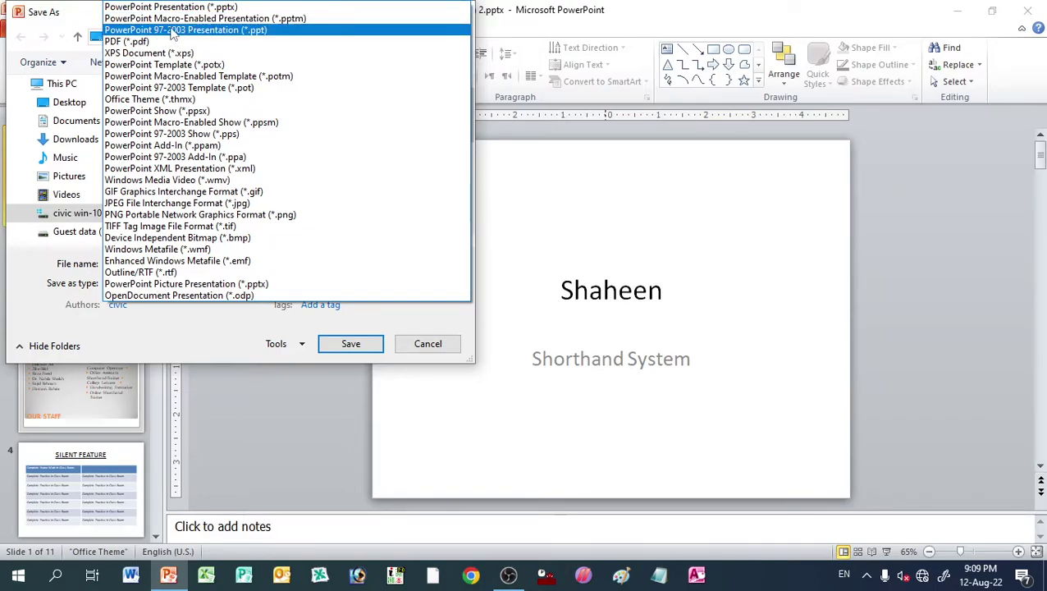
click(173, 31)
mouse_move(69, 102)
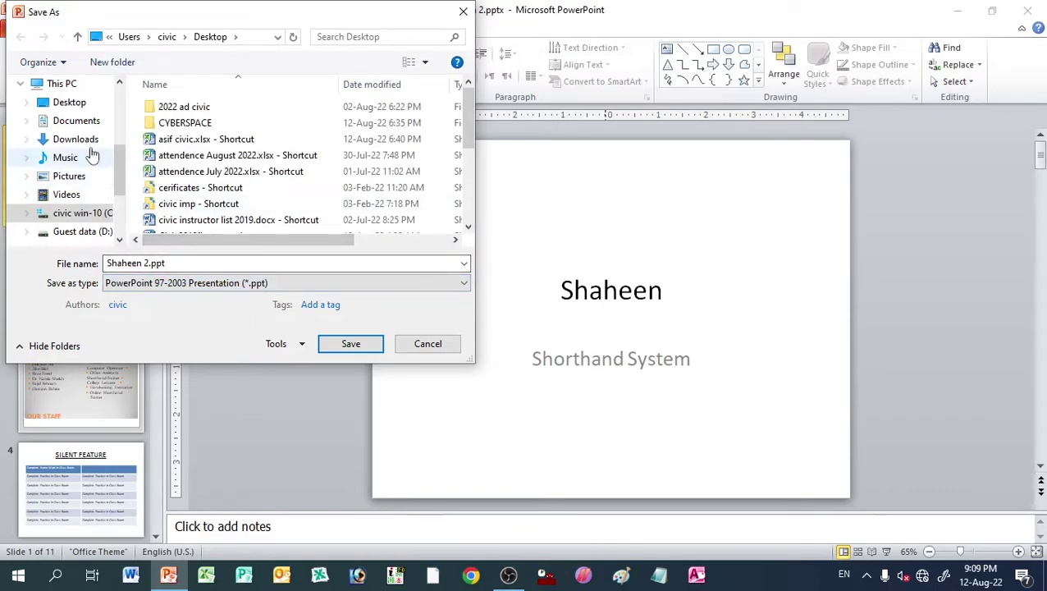
click(92, 101)
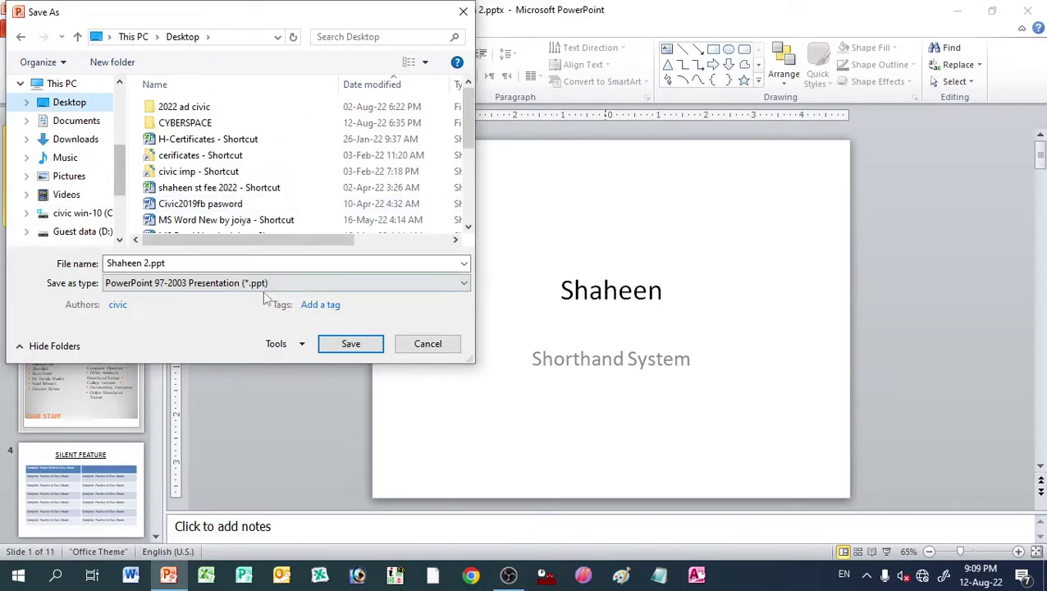
click(333, 343)
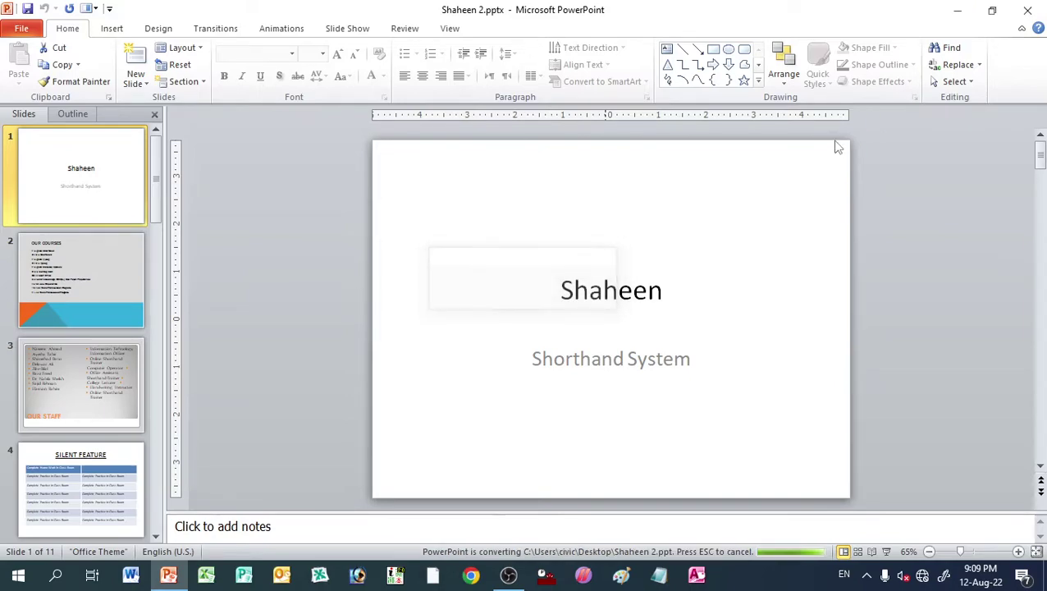
click(563, 389)
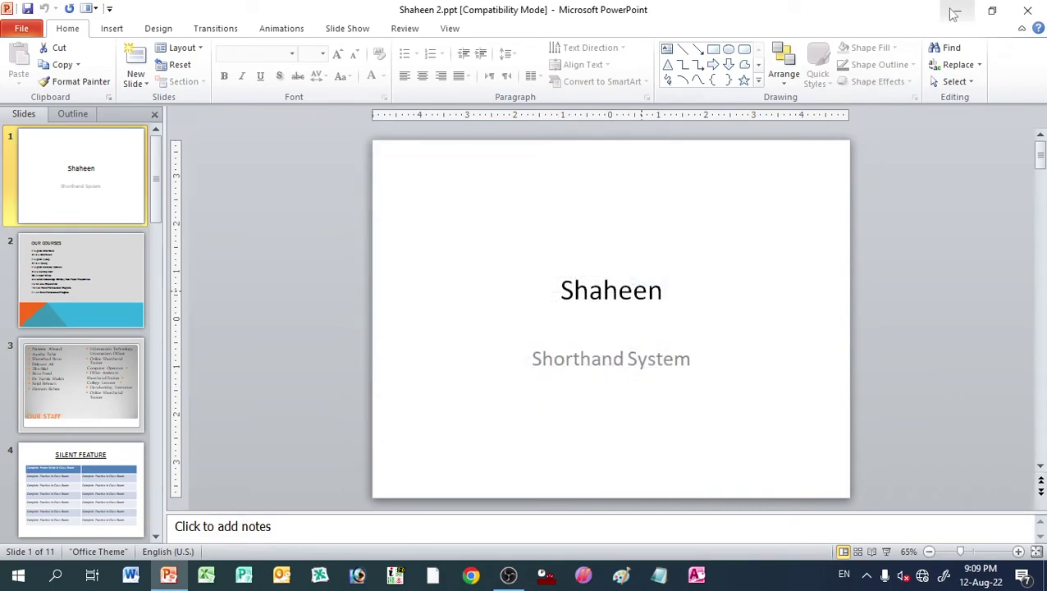
click(954, 11)
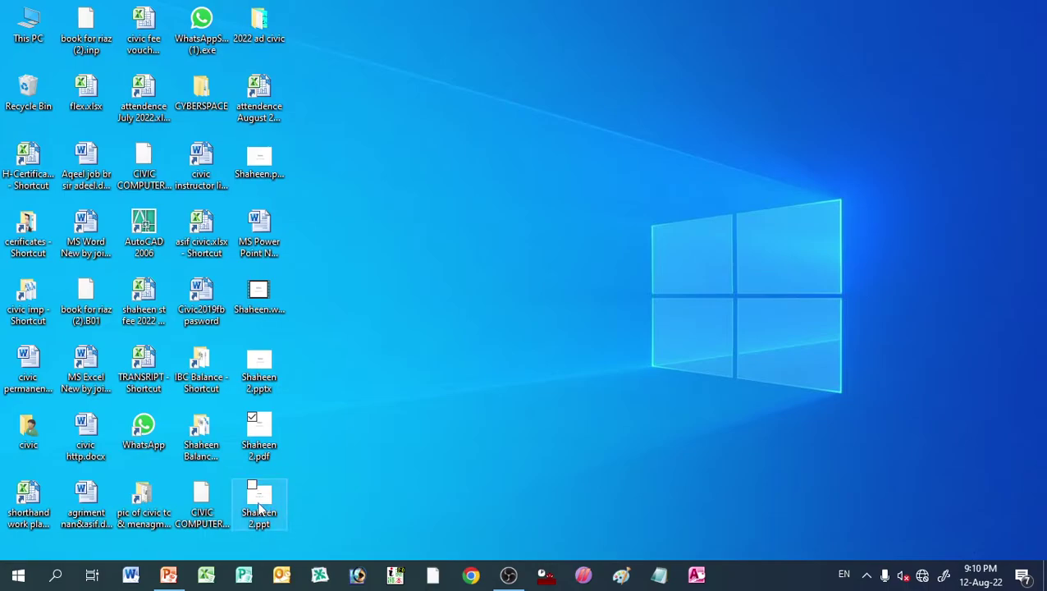
right_click(260, 509)
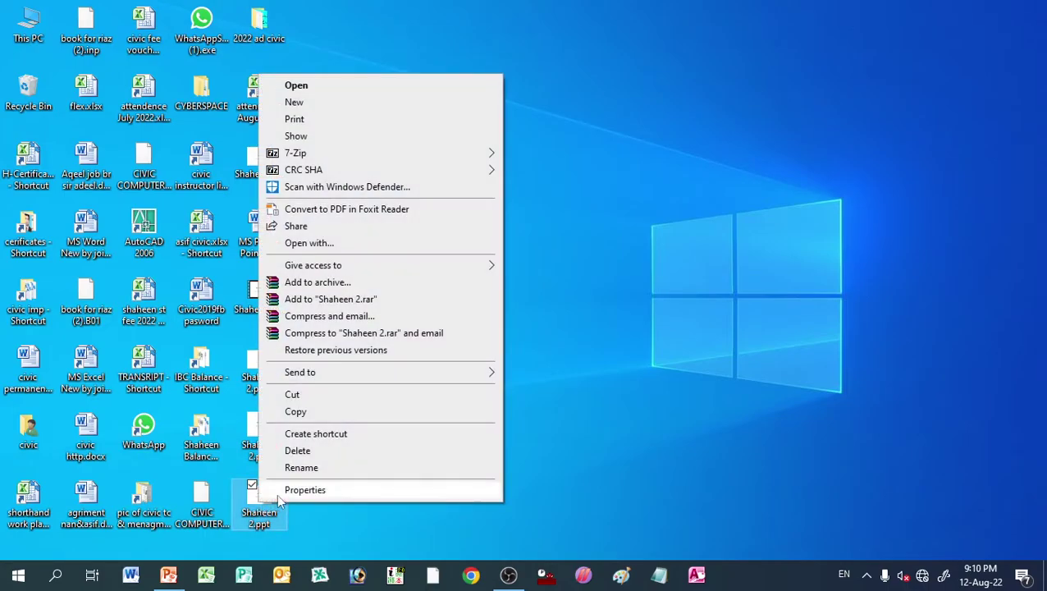
click(277, 492)
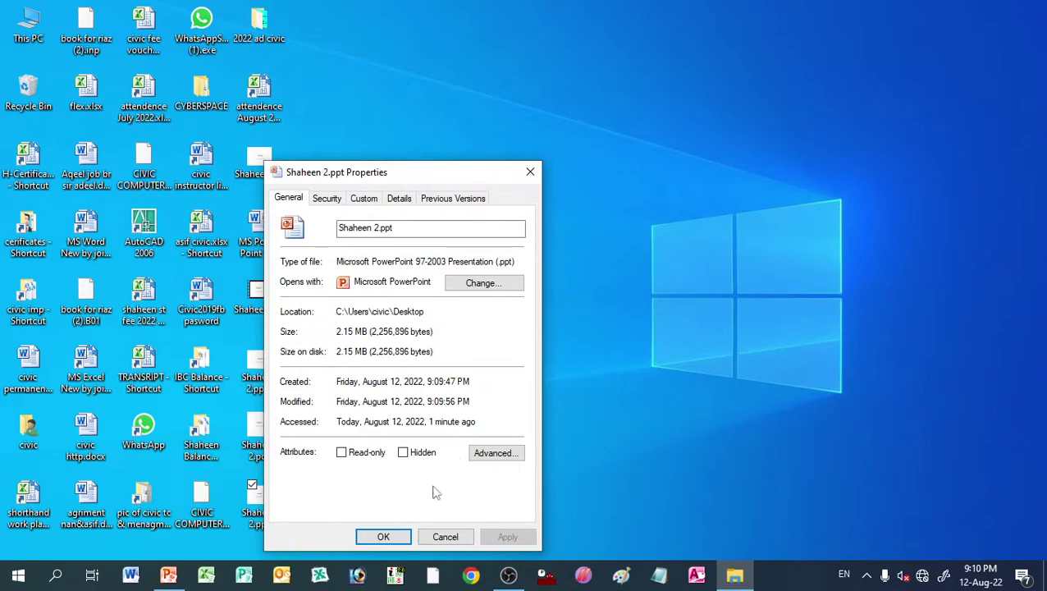
click(386, 538)
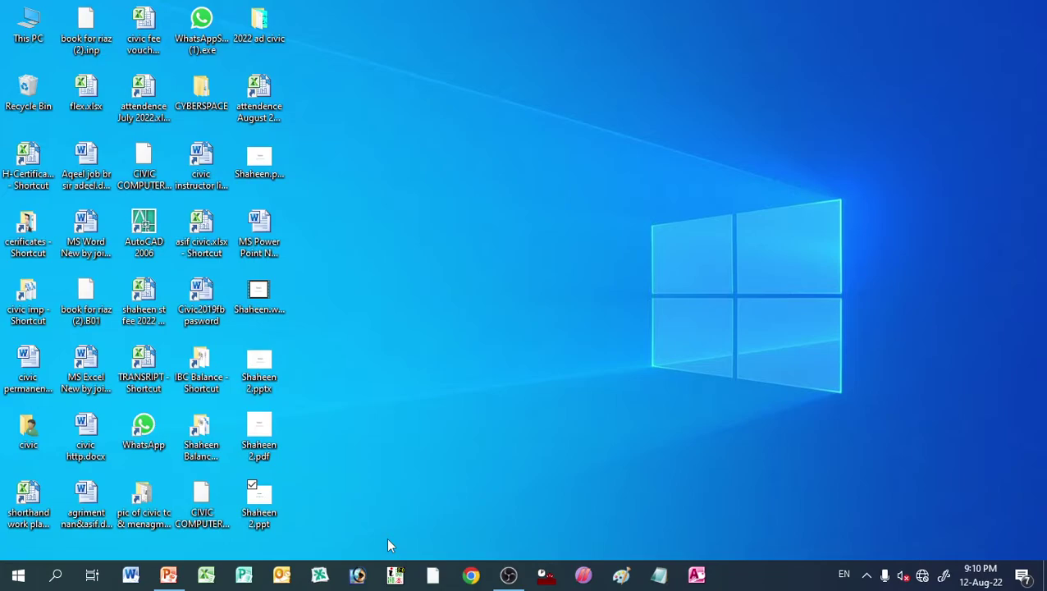
click(170, 575)
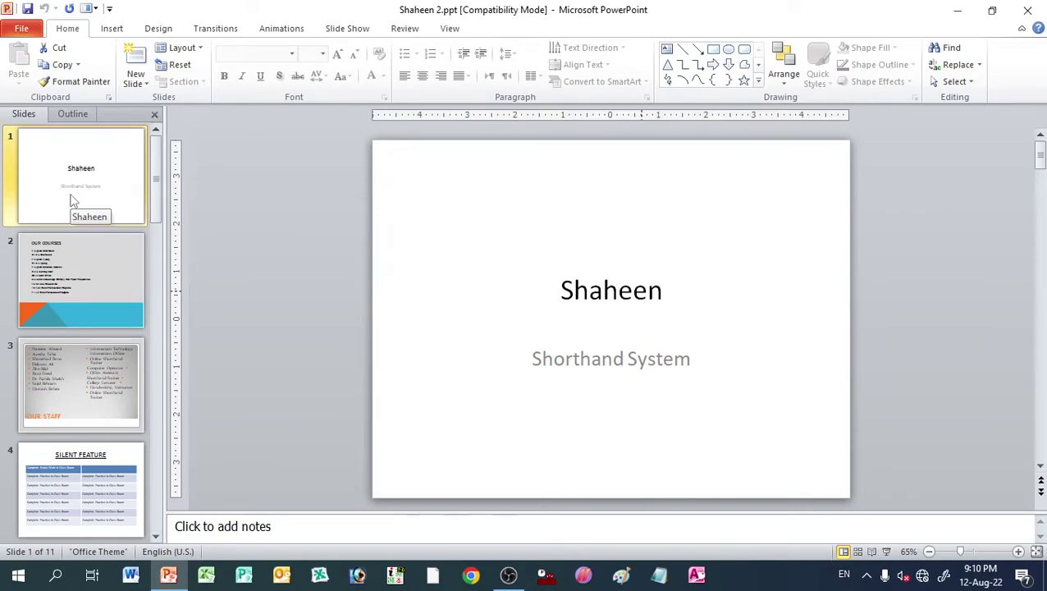
- Save Shaheen 2.ppsx to the Desktop with the PowerPoint Show (*.ppsx) file type
click(16, 29)
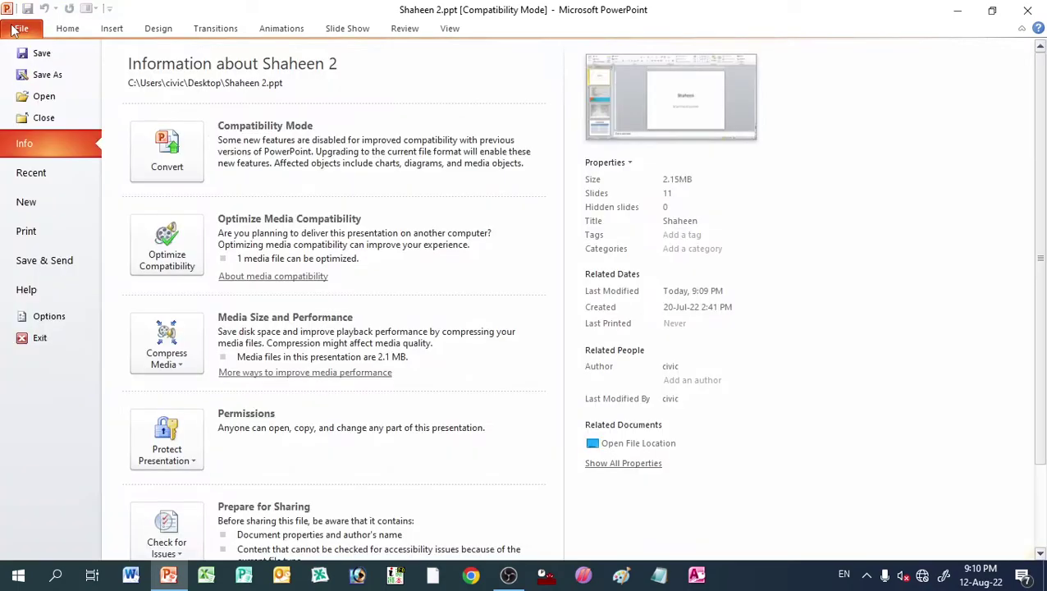
click(37, 76)
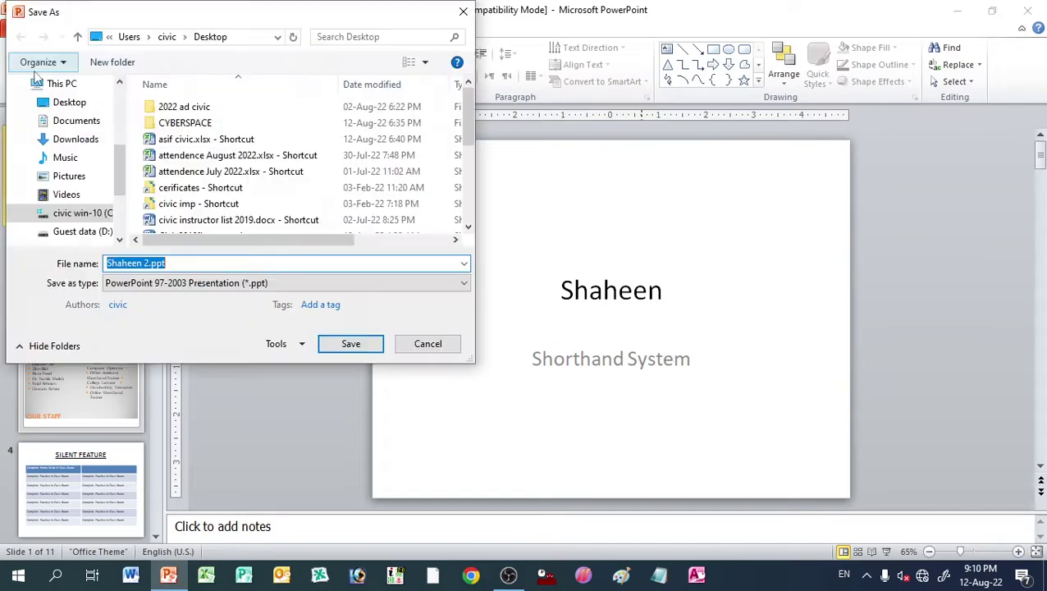
click(210, 287)
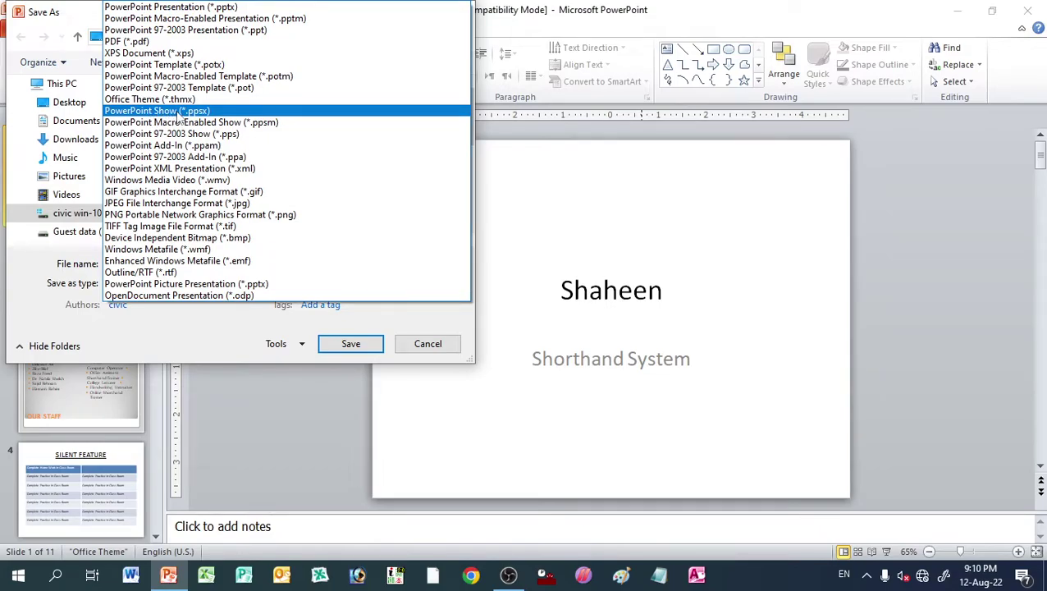
click(178, 112)
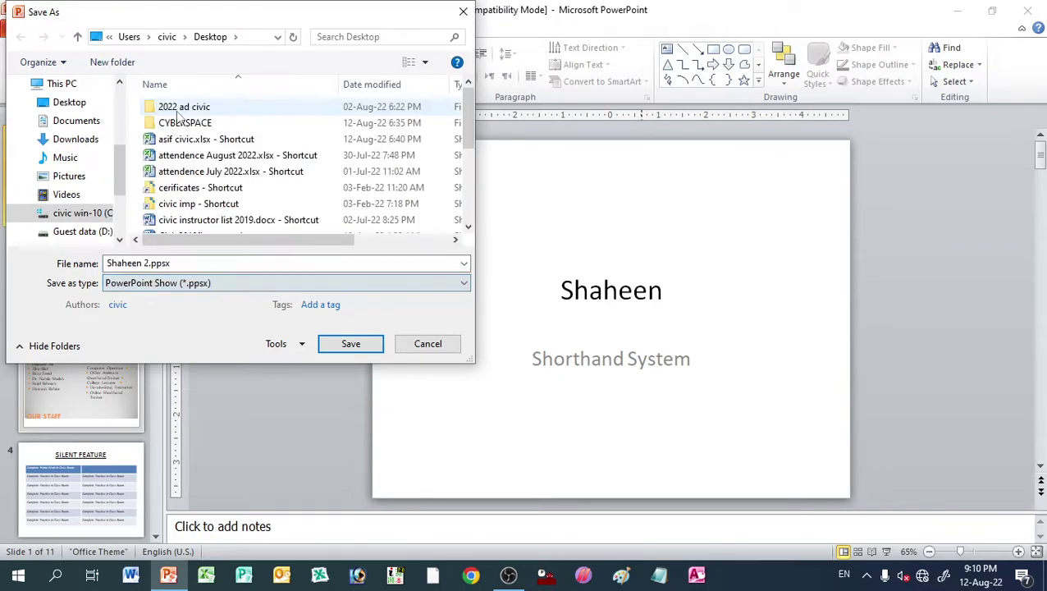
click(72, 108)
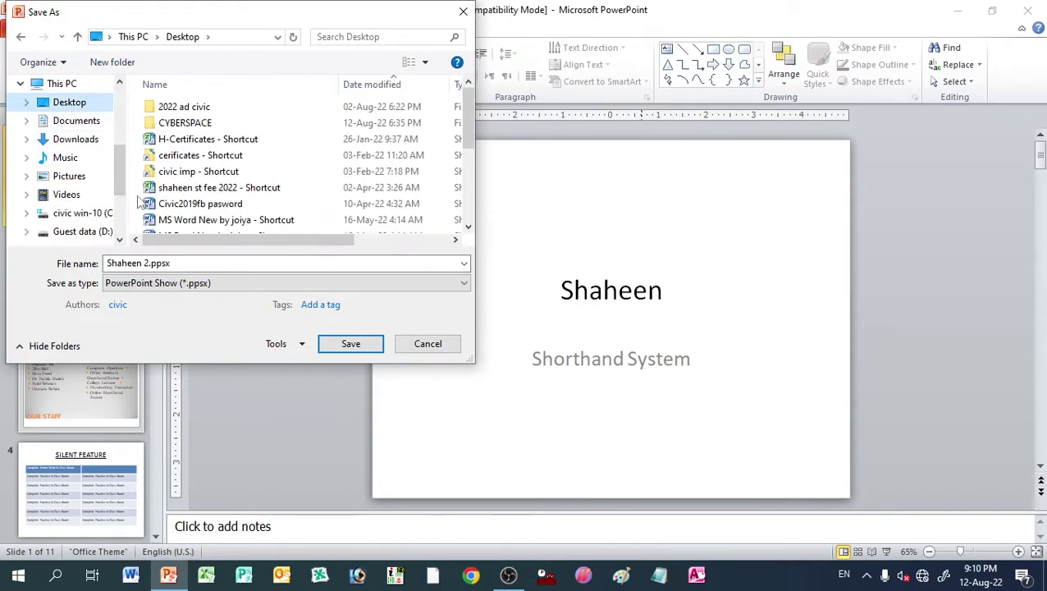
click(325, 345)
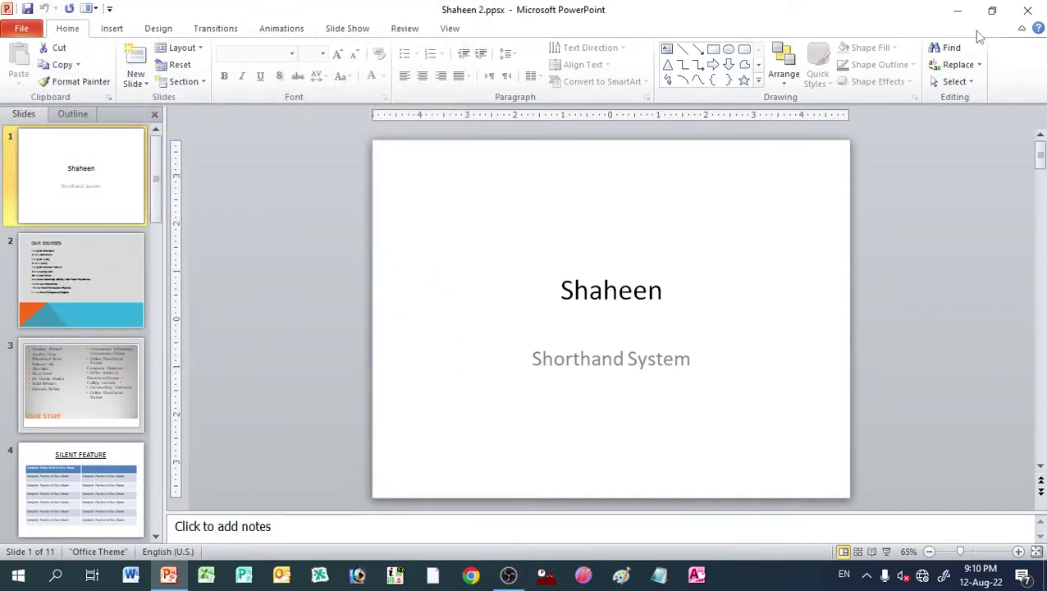
- Run Shaheen 2.ppsx from the desktop and click through the slideshow until it exits
click(957, 11)
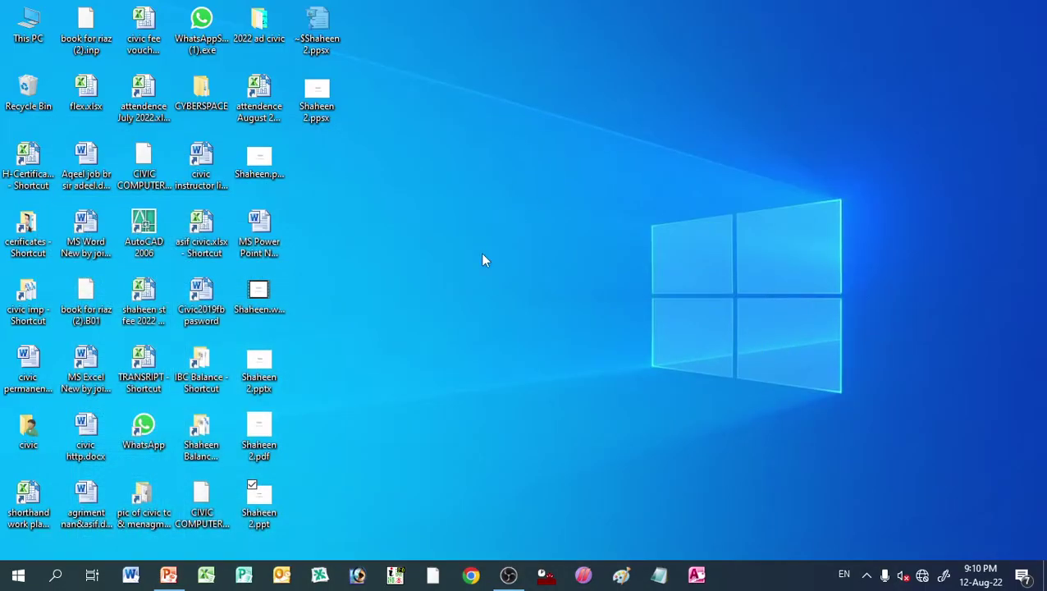
double_click(316, 108)
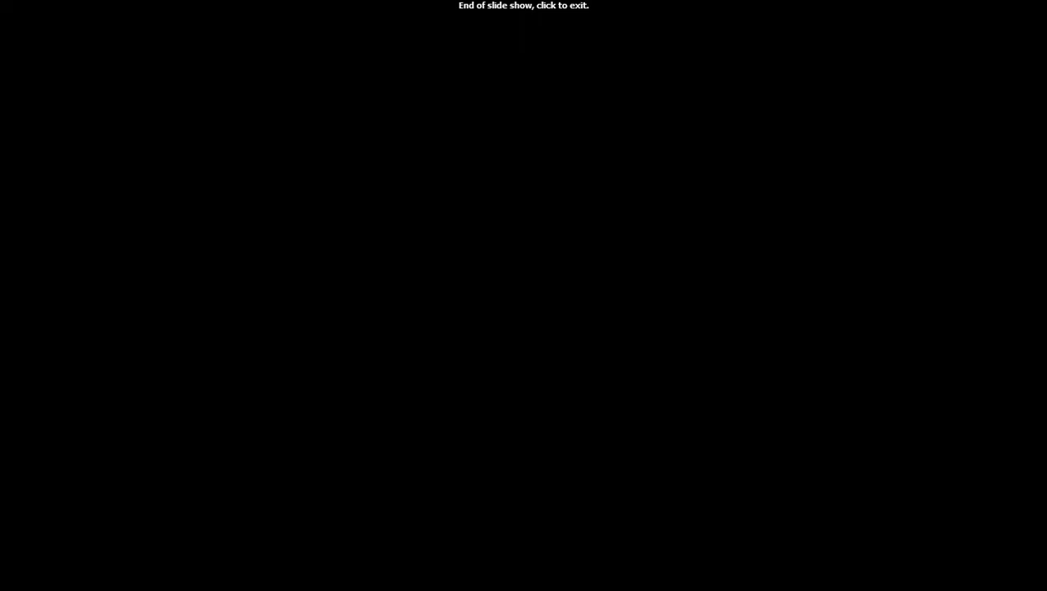
click(375, 230)
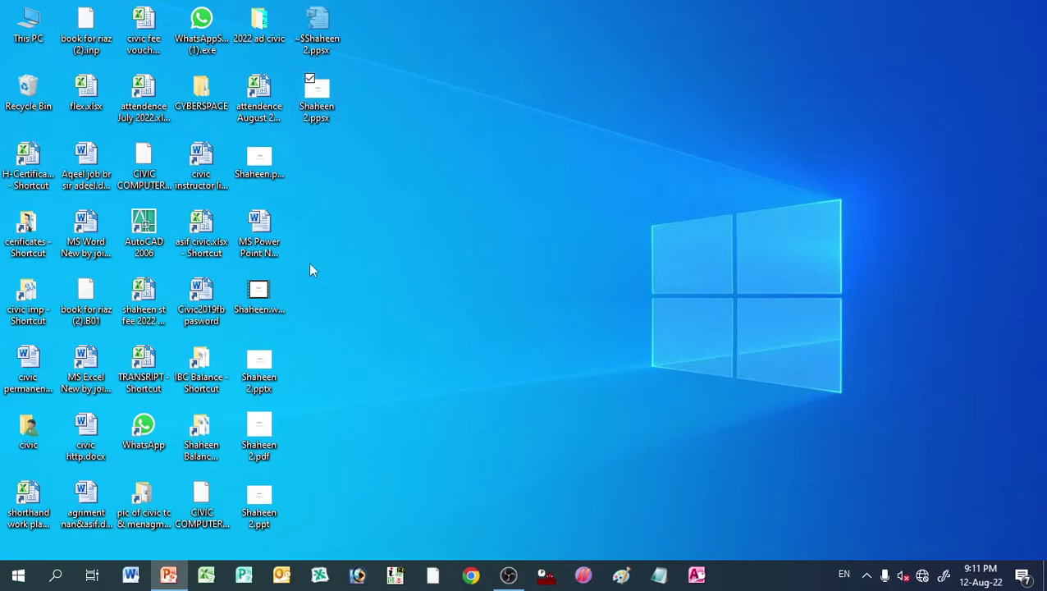
mouse_move(168, 576)
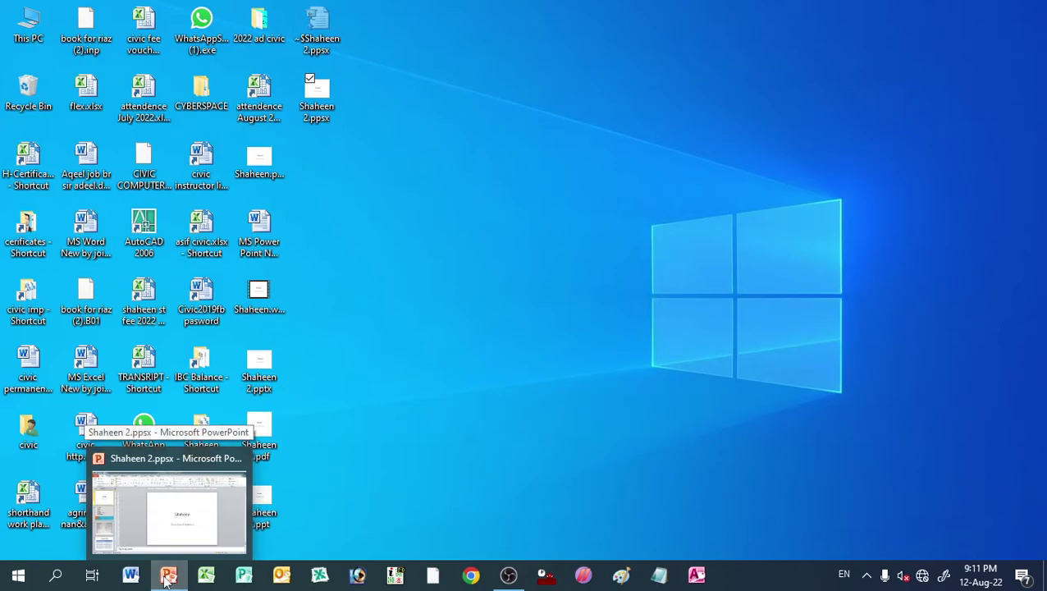
- Save the presentation as Shaheen 2.wmv in Windows Media Video (*.wmv) format
click(167, 580)
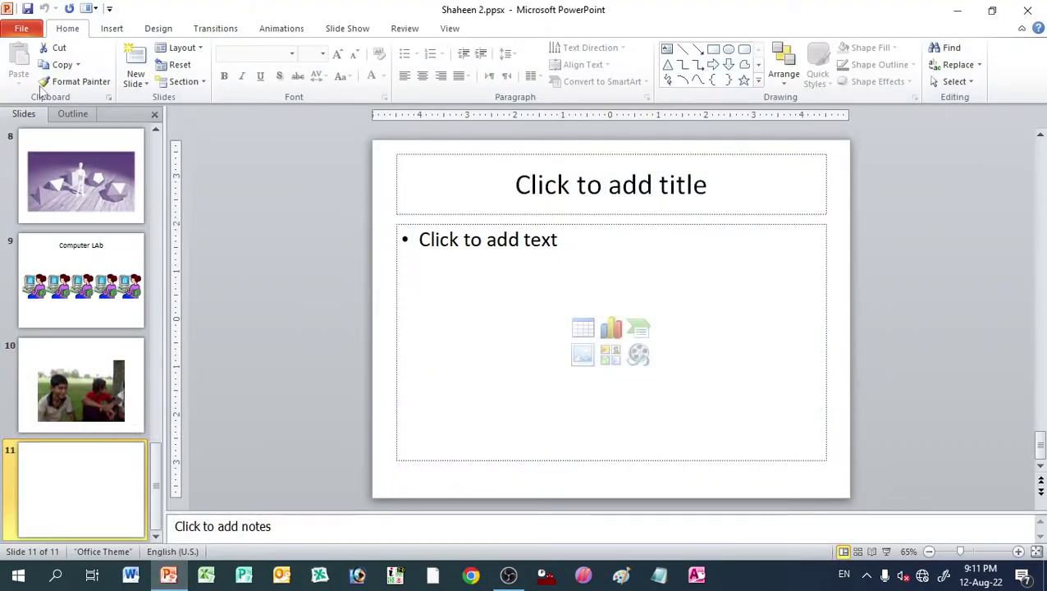
click(25, 31)
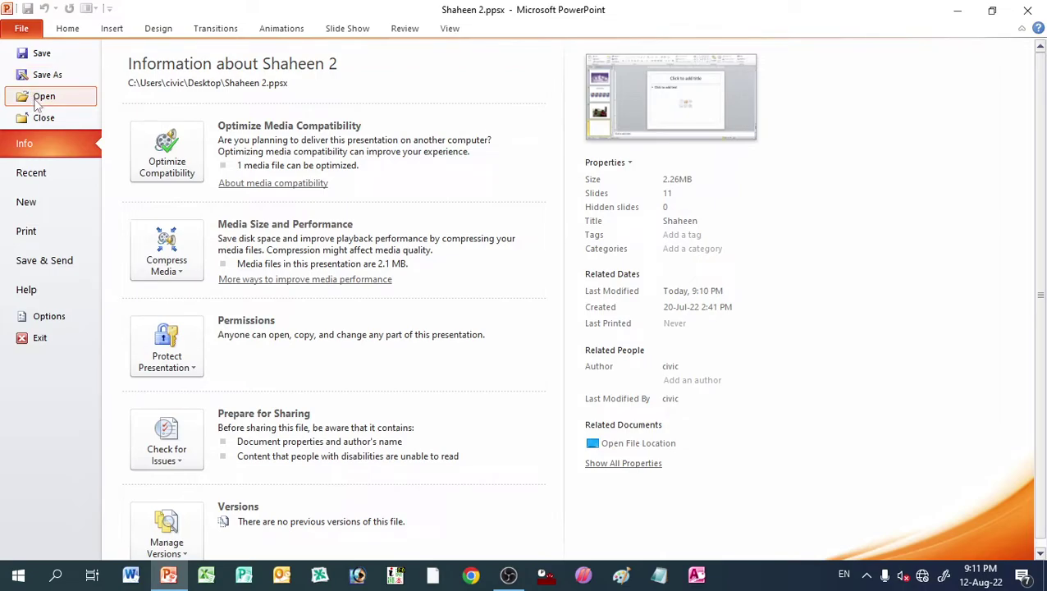
click(47, 75)
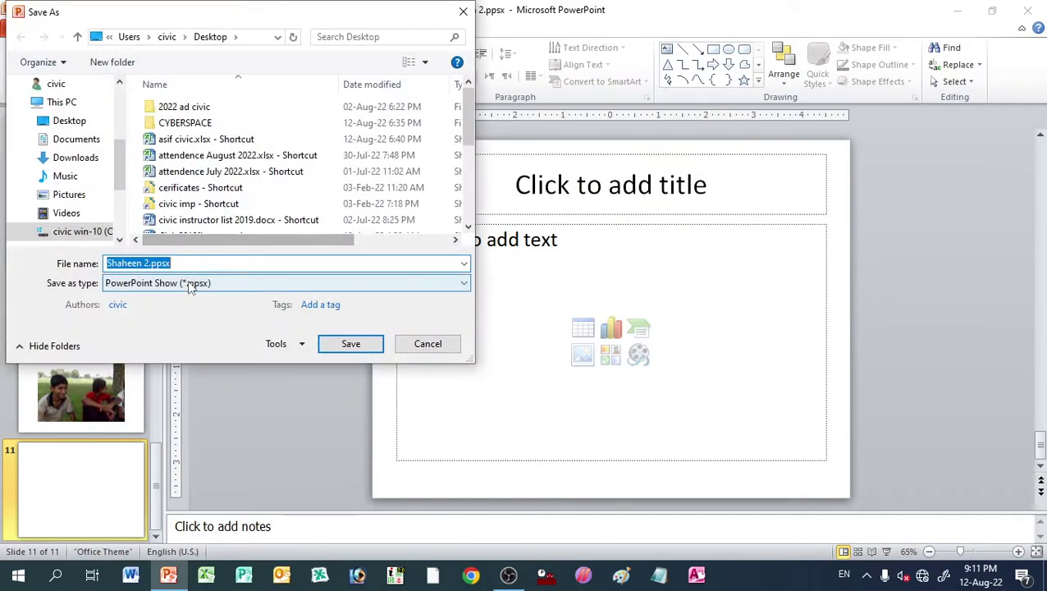
click(189, 284)
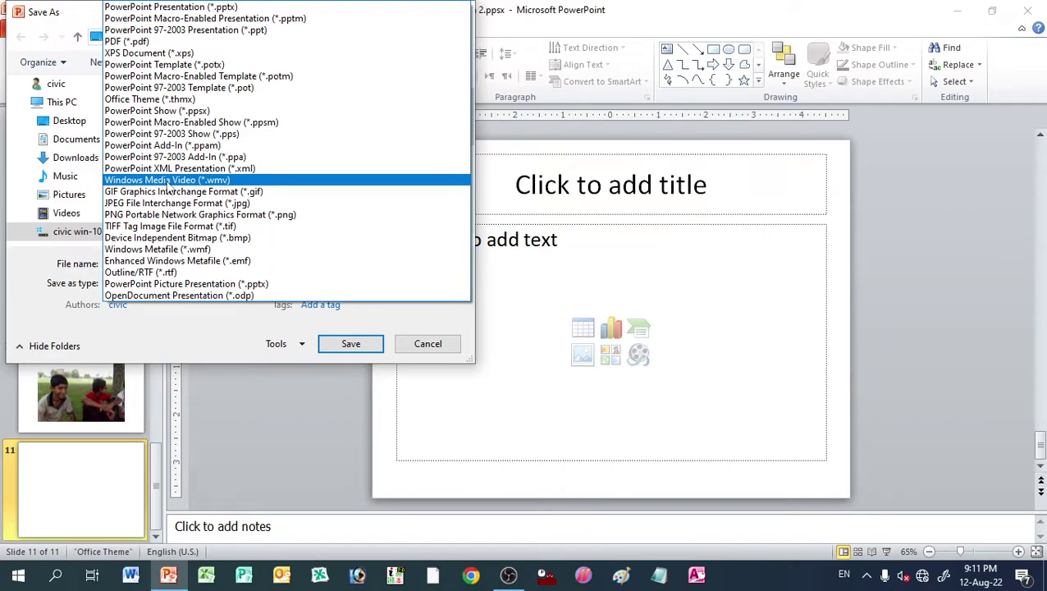
click(170, 180)
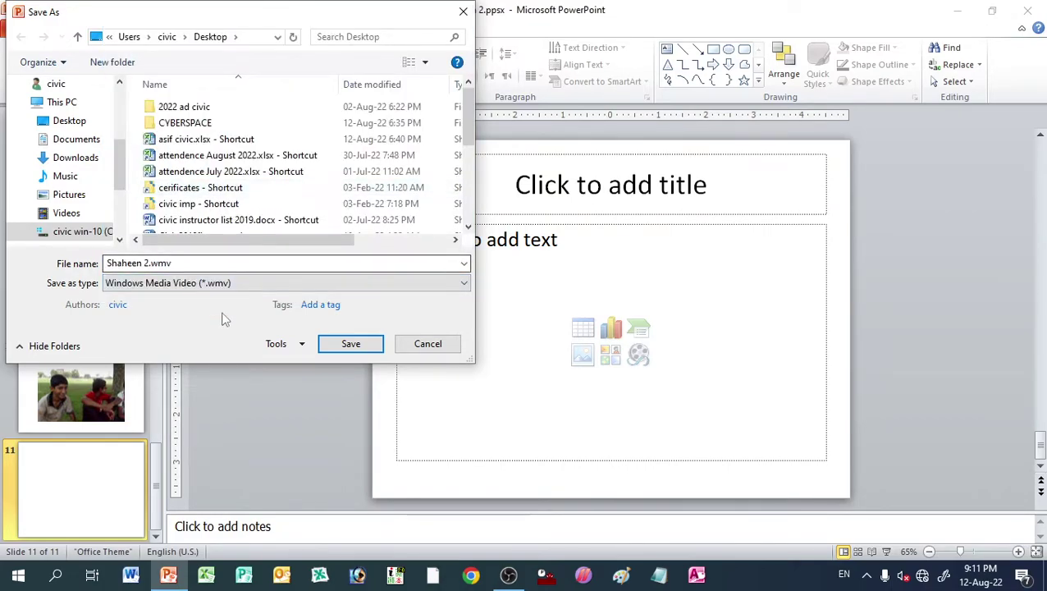
click(350, 344)
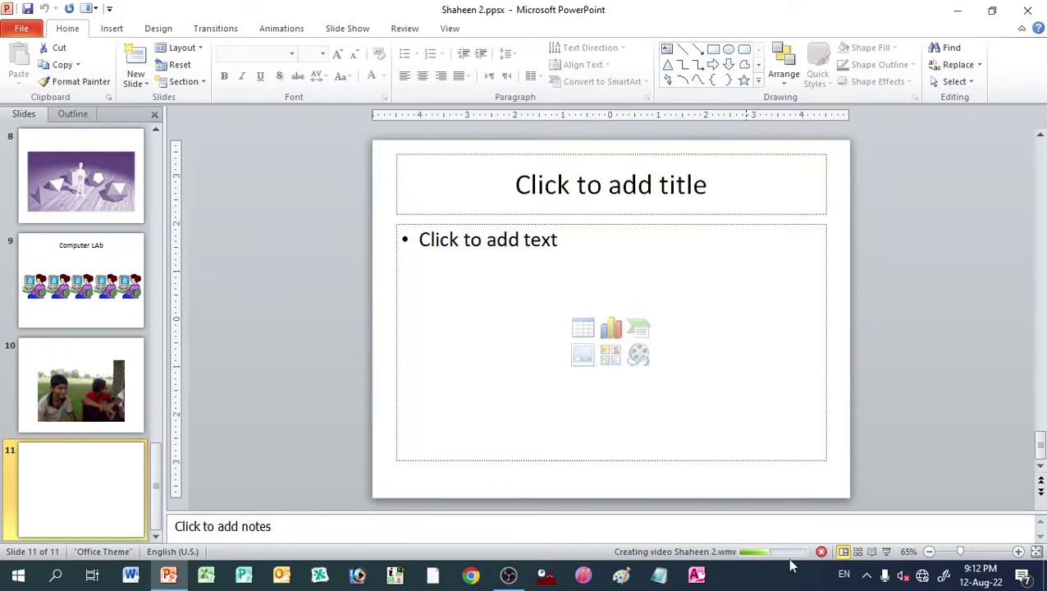
- Wait for the 'Creating video Shaheen 2.wmv' progress bar to complete
click(821, 551)
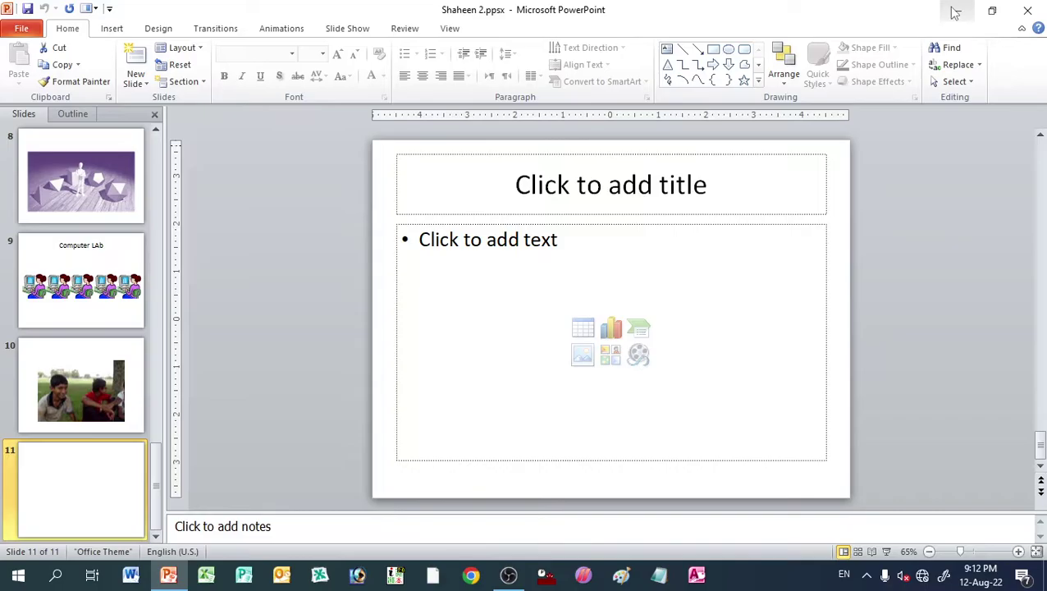
- Play Shaheen 2.wmv from the desktop, close the full-screen playback, and return to PowerPoint
click(955, 12)
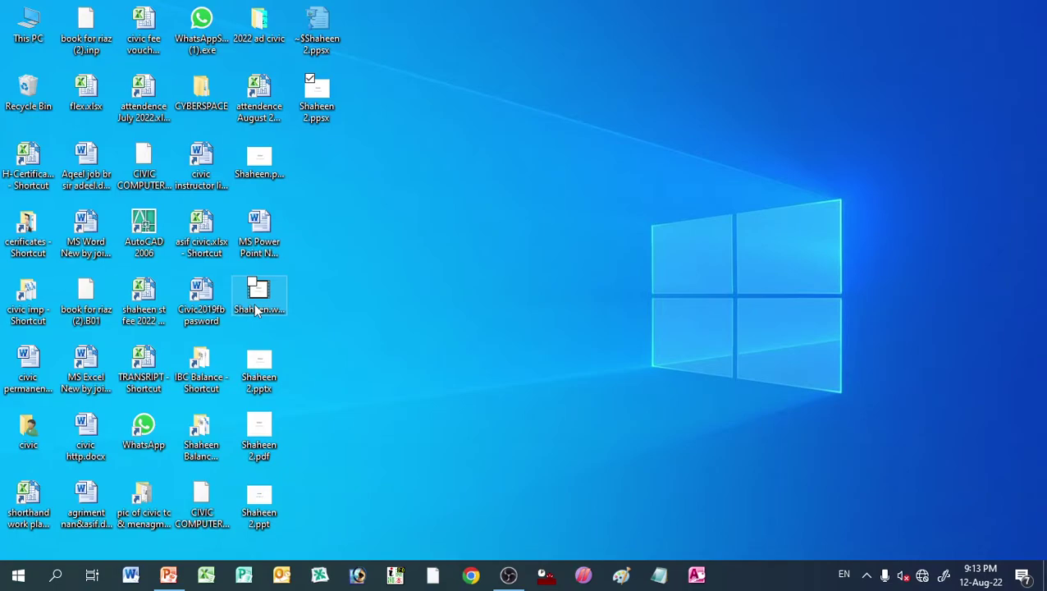
double_click(256, 309)
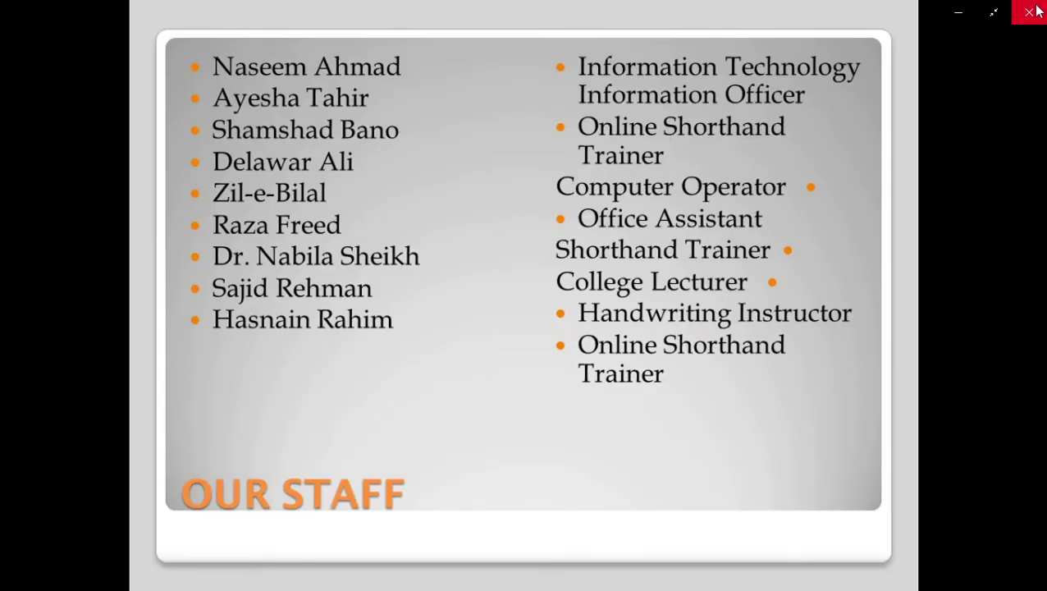
click(1037, 9)
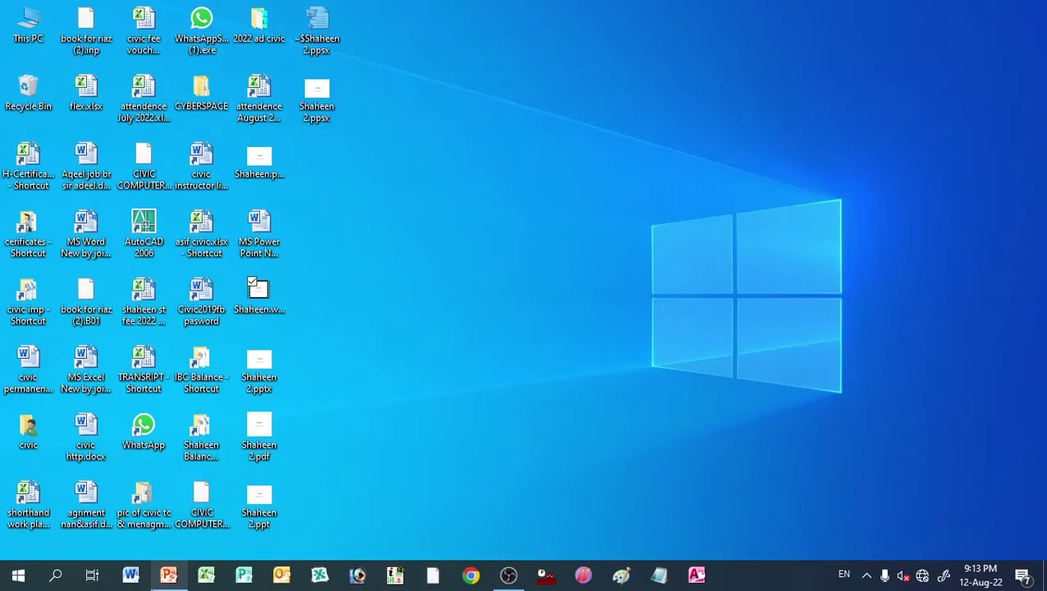
click(169, 575)
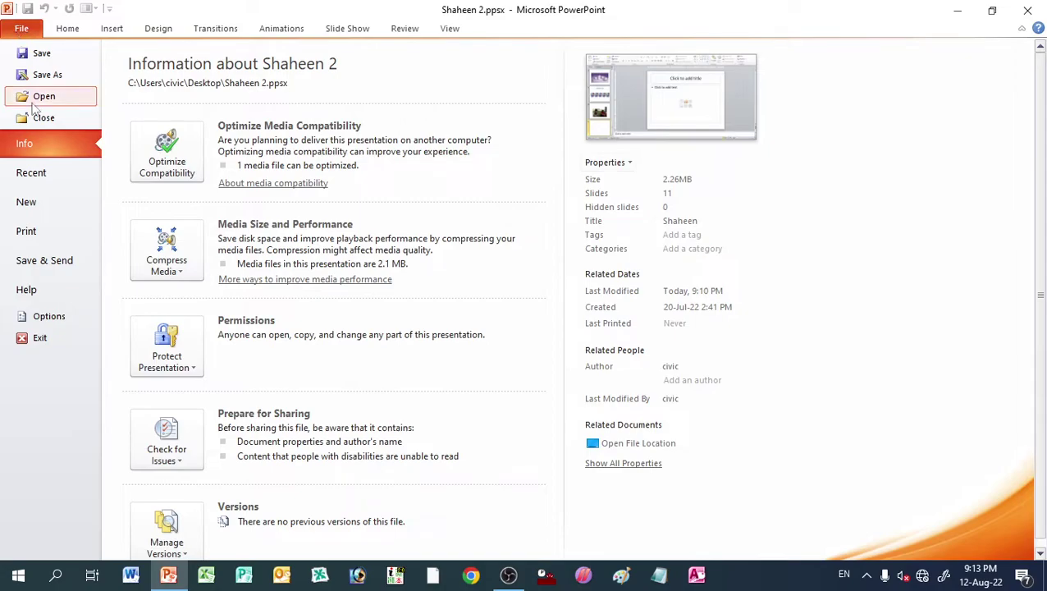
- Browse drives D: and E:, then open Shaheen.pptx from the Desktop by typing 'shaheen'
click(32, 172)
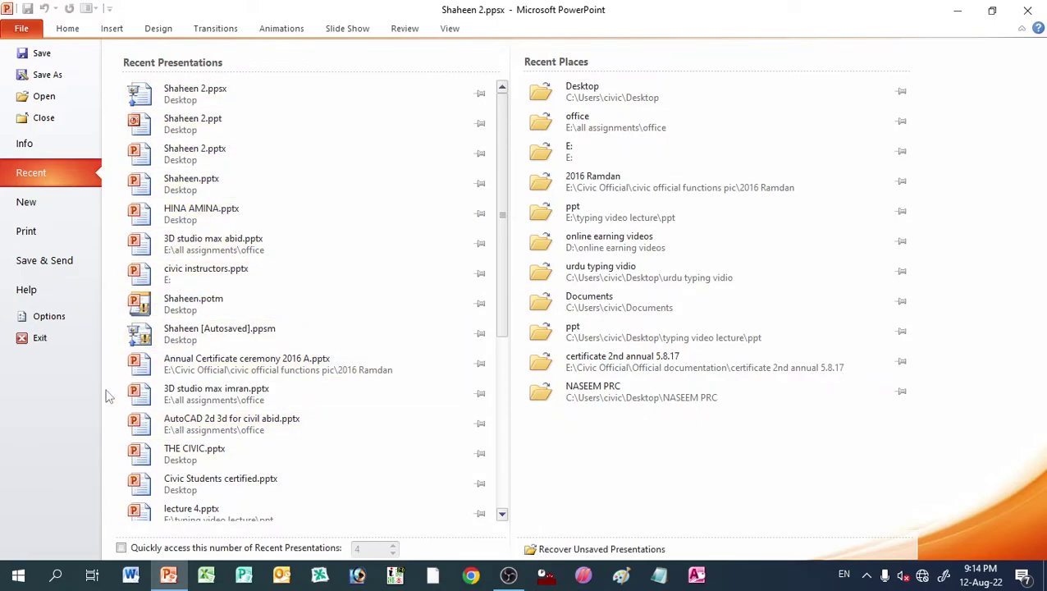
click(37, 97)
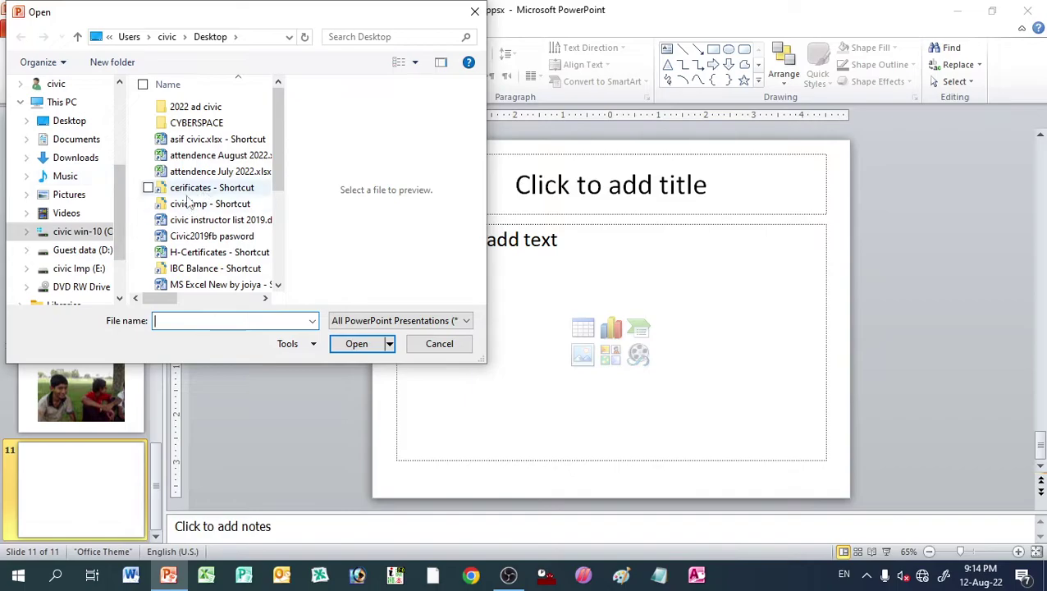
click(88, 255)
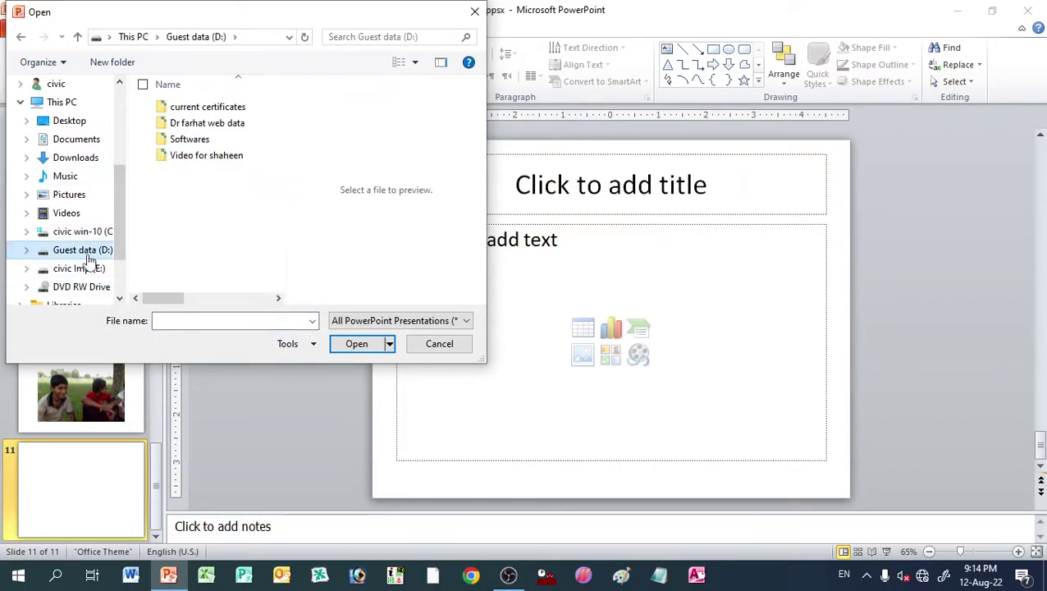
click(76, 269)
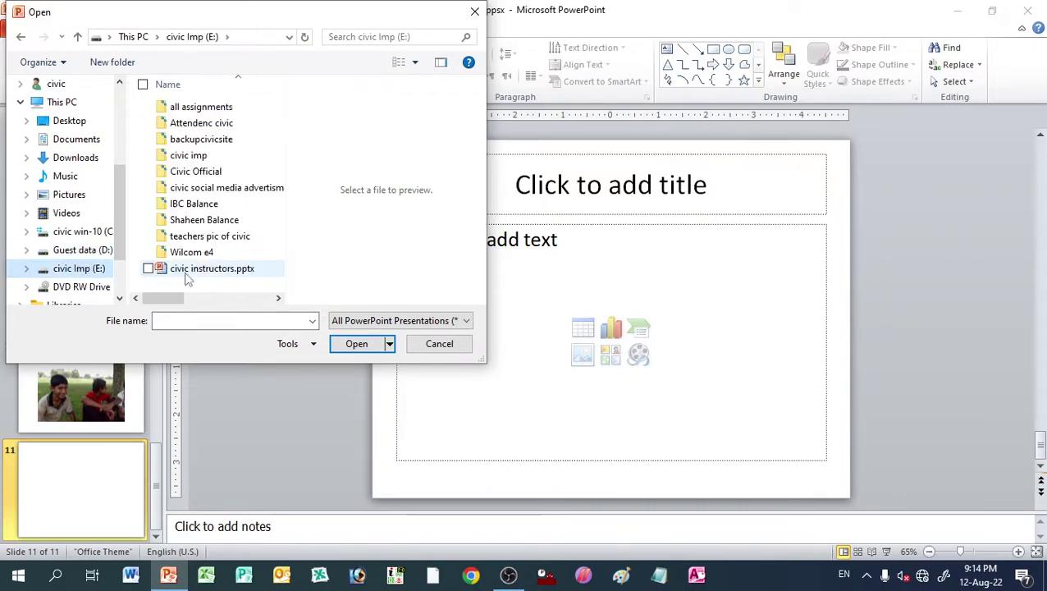
mouse_move(212, 269)
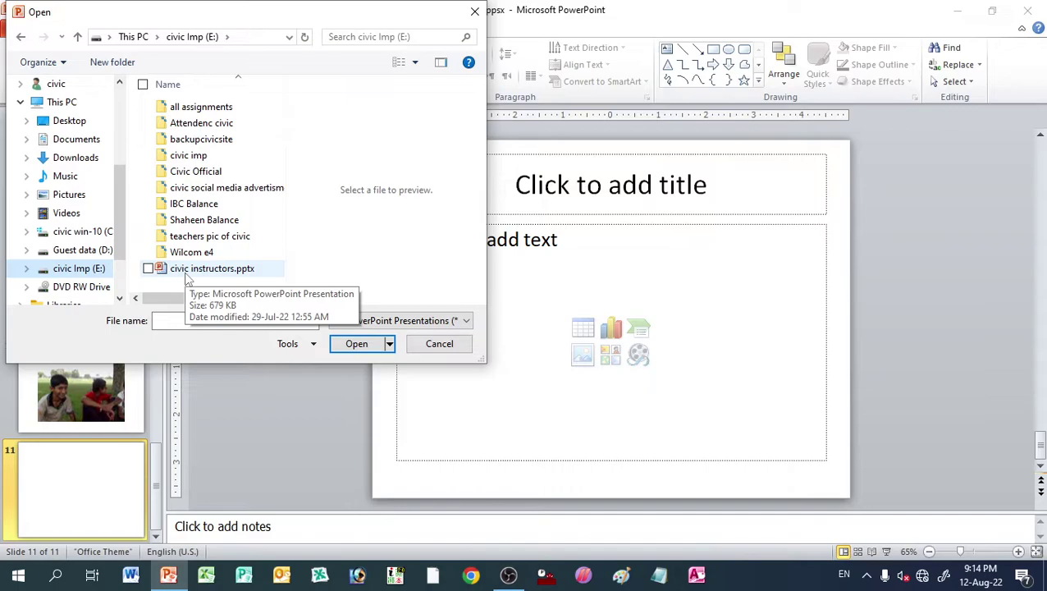
click(69, 121)
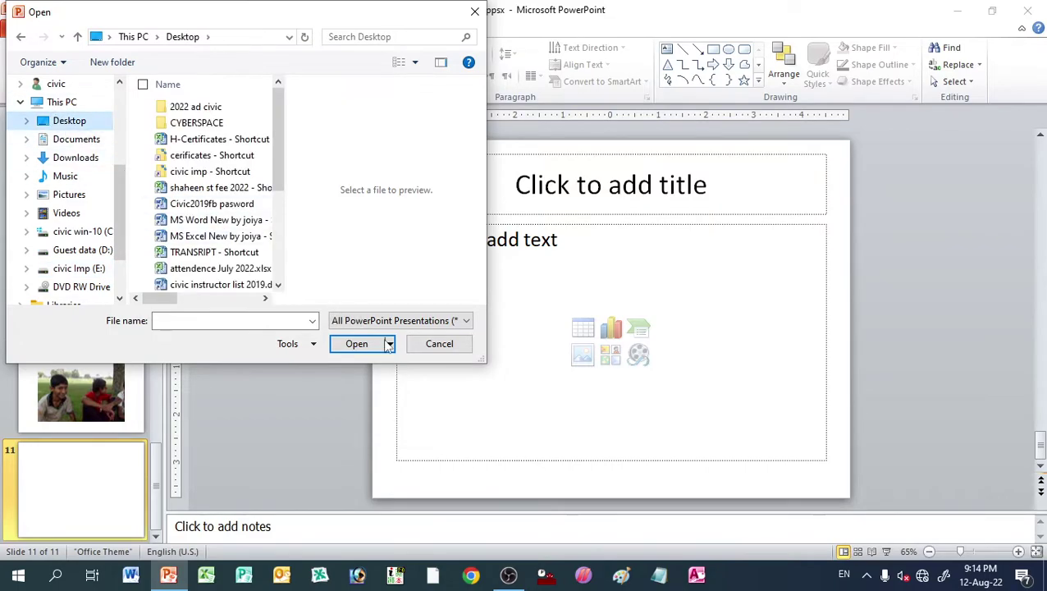
click(205, 320)
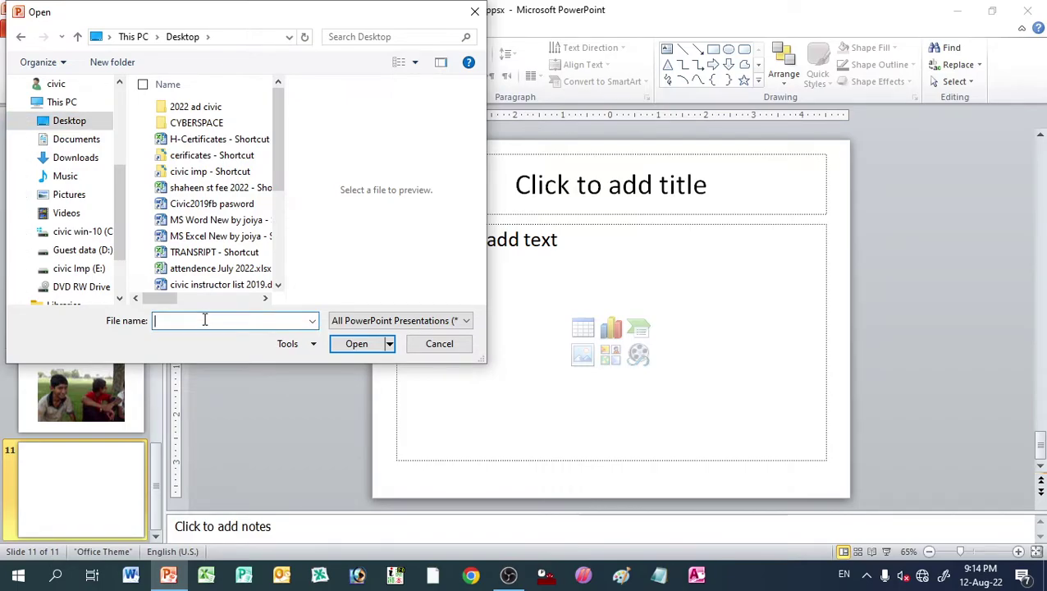
text(sha)
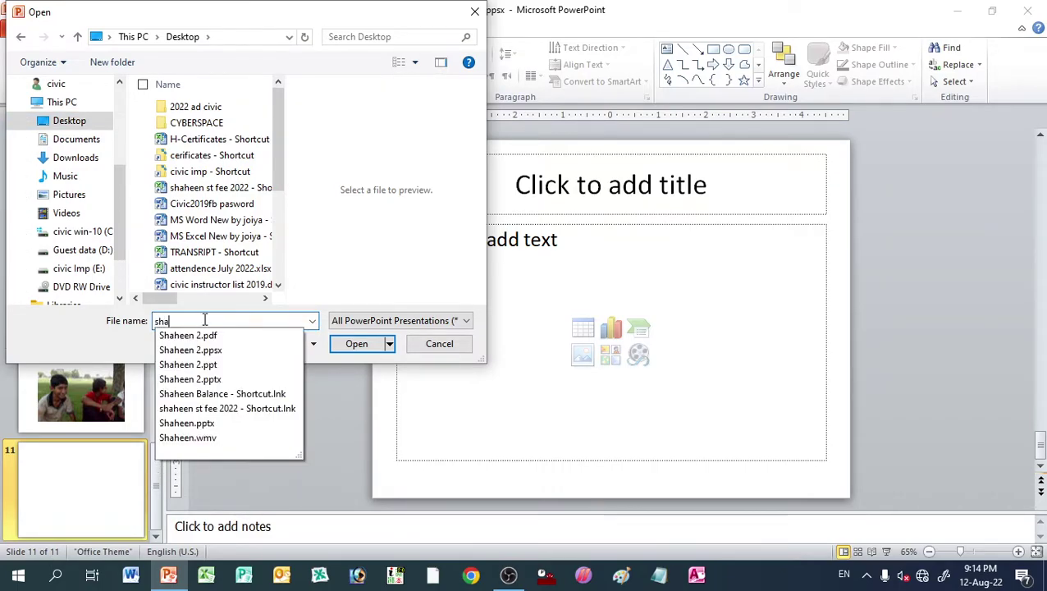
text(heen)
key(Return)
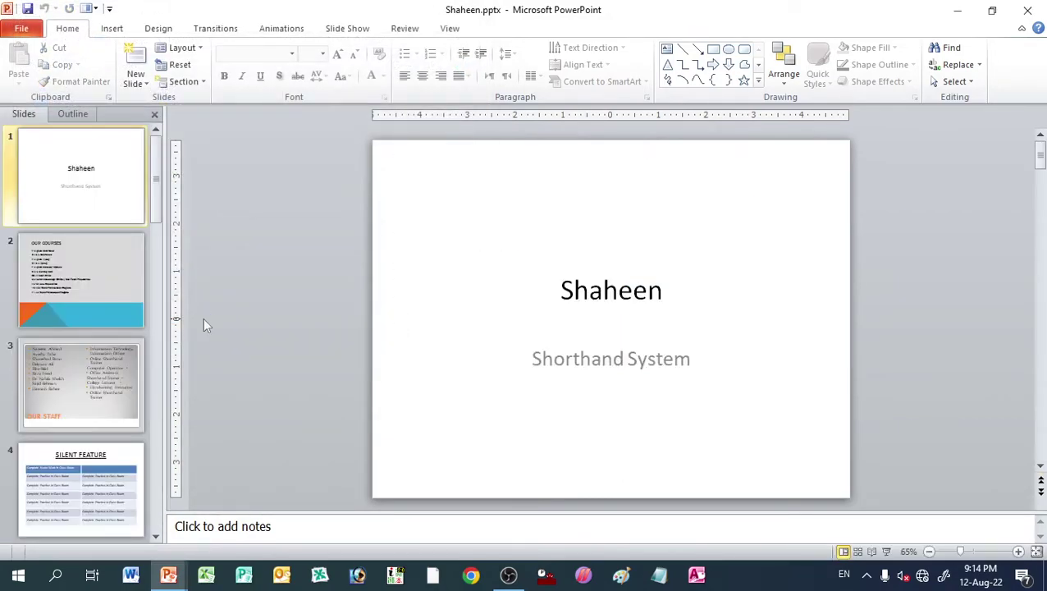
- Create Presentation1 from the Training sample template in File > New
click(26, 30)
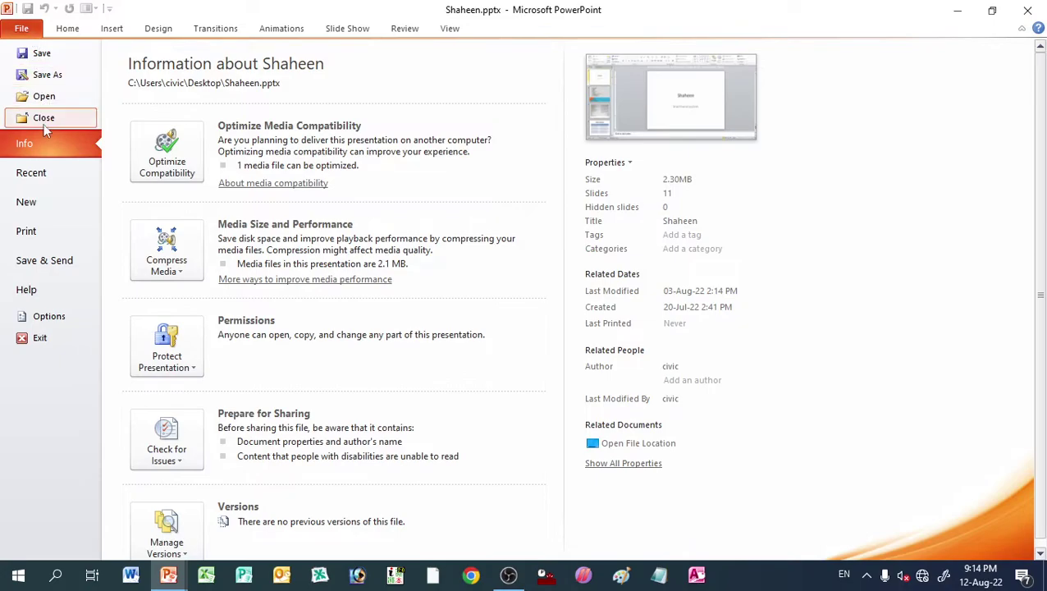
click(40, 204)
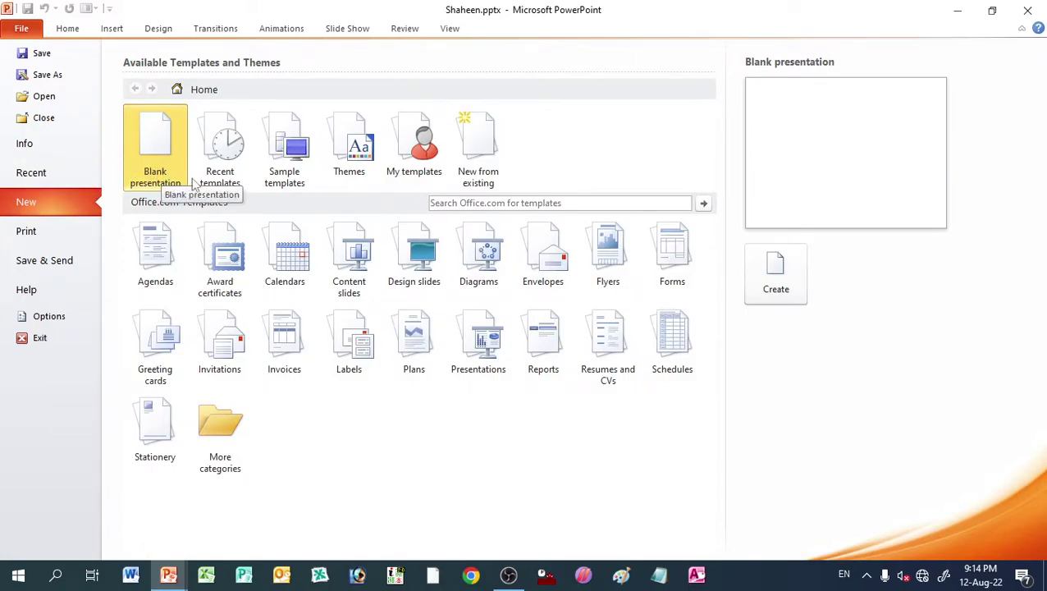
click(294, 161)
click(295, 160)
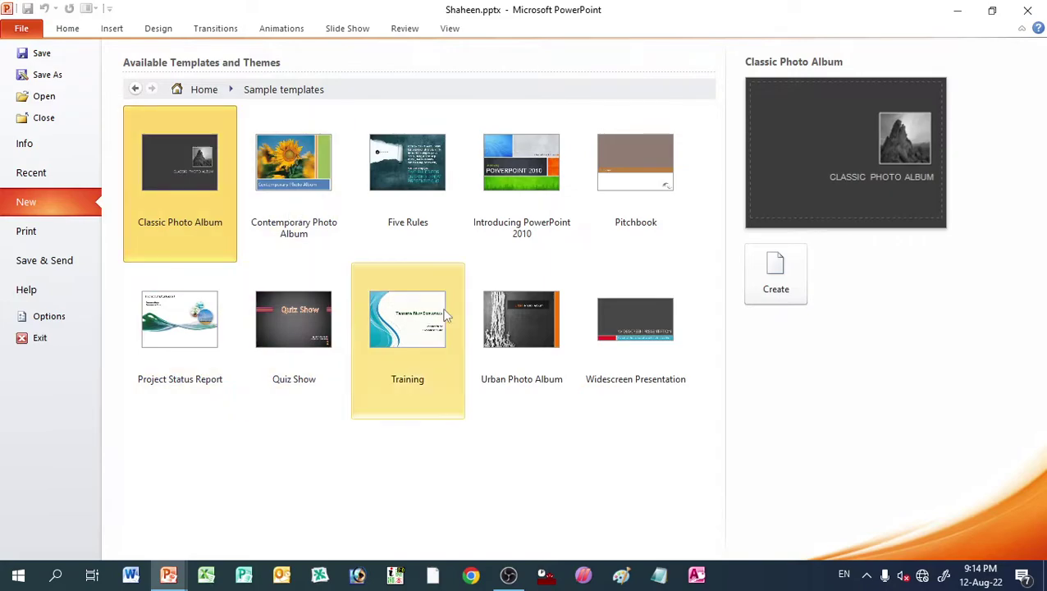
click(427, 326)
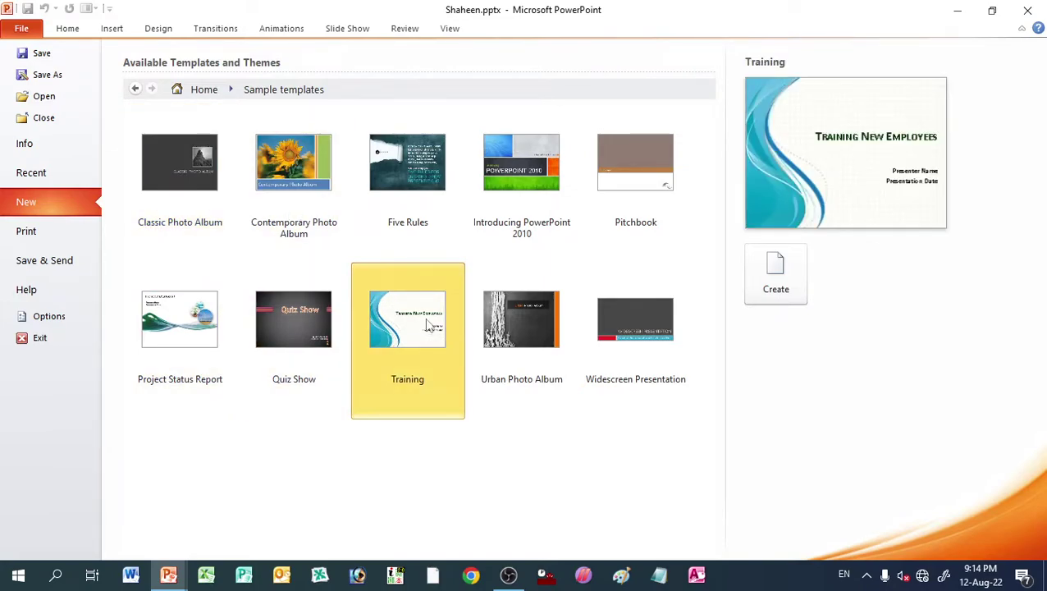
double_click(426, 326)
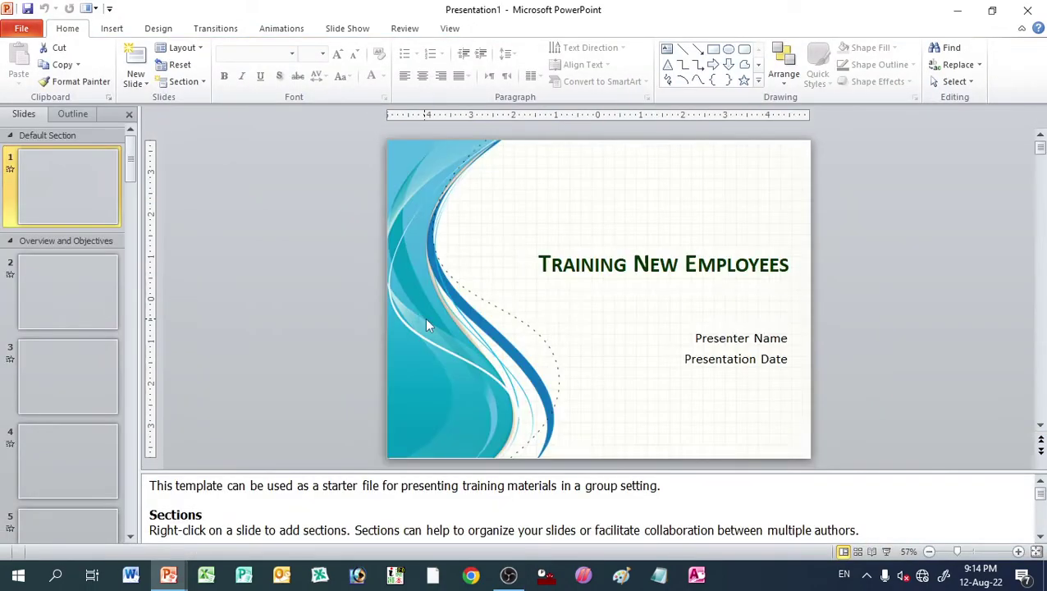
- Replace the slide 1 title 'Training New Employees' with 'Sheen Shorthand', then go to slide 2
click(688, 271)
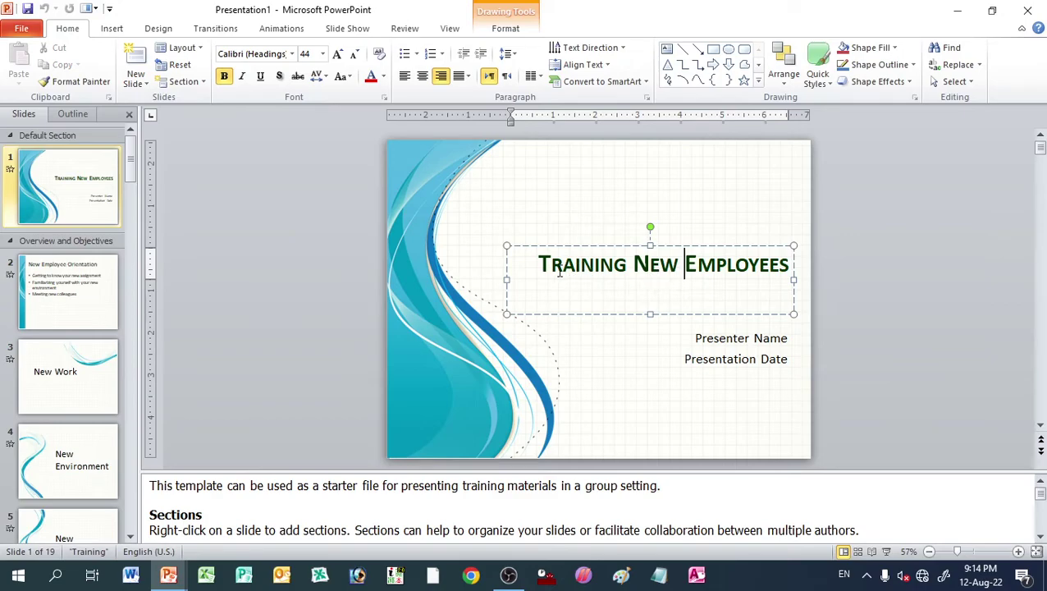
drag(539, 265, 774, 267)
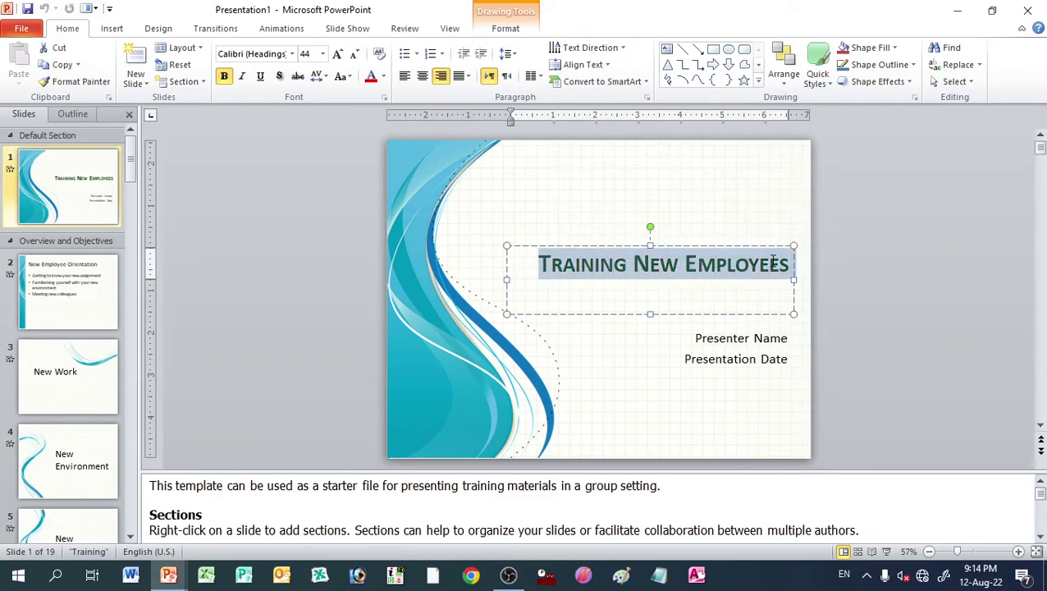
text(S)
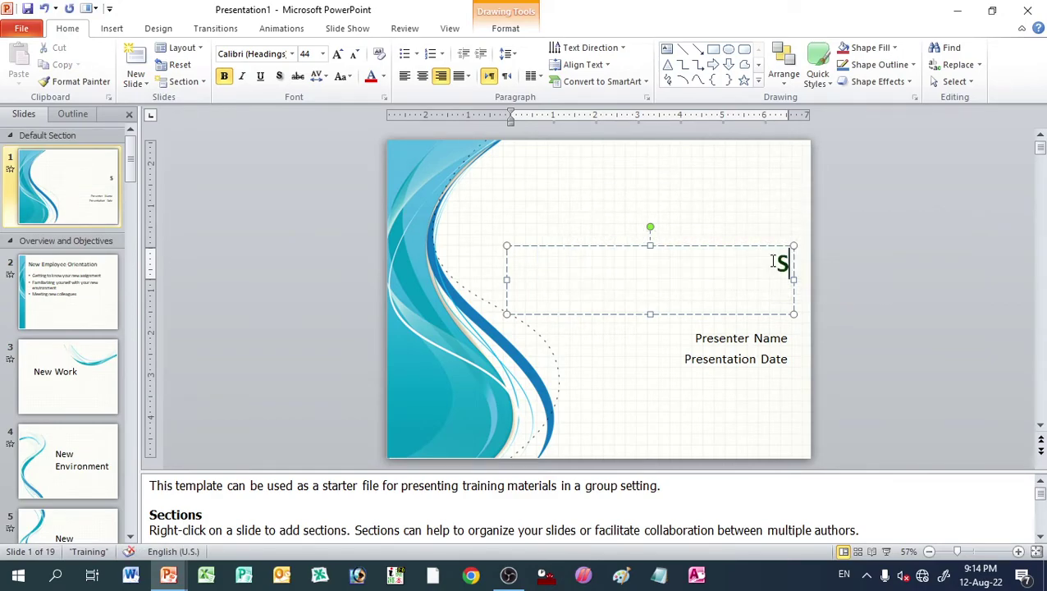
text(heen)
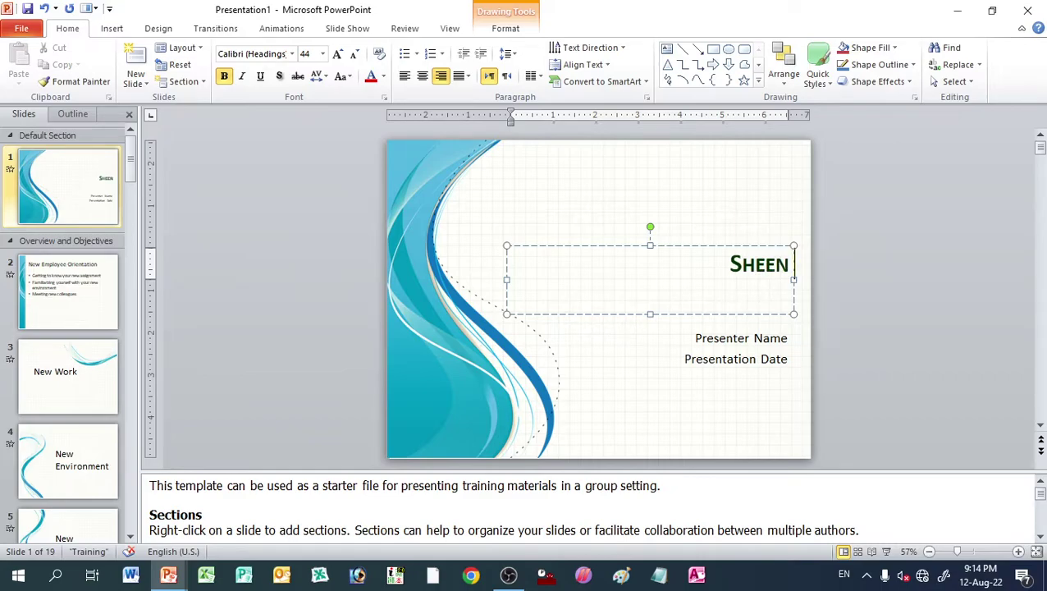
text( Short)
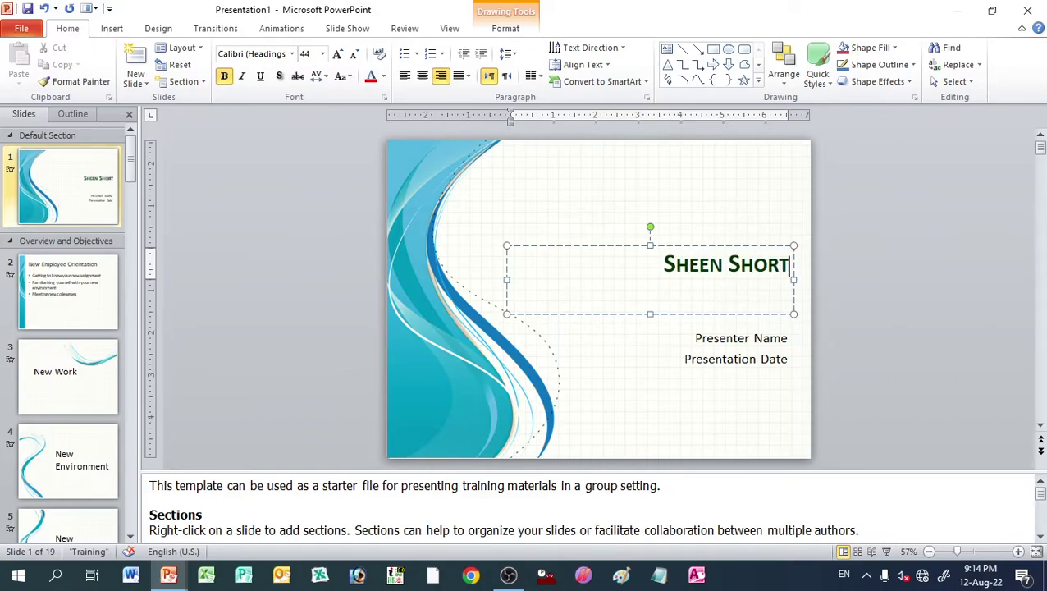
text(hand)
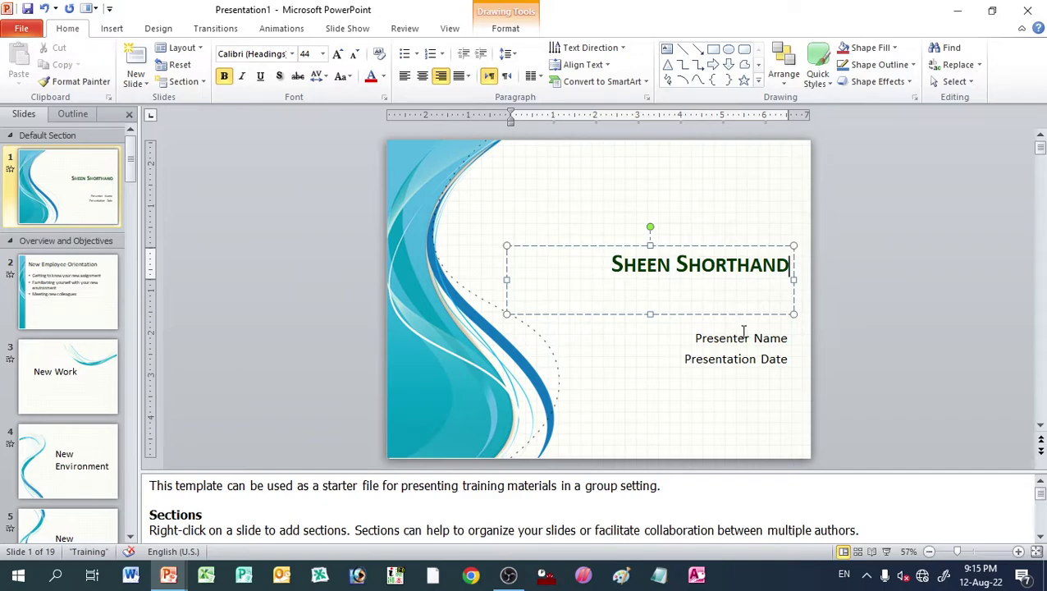
click(744, 338)
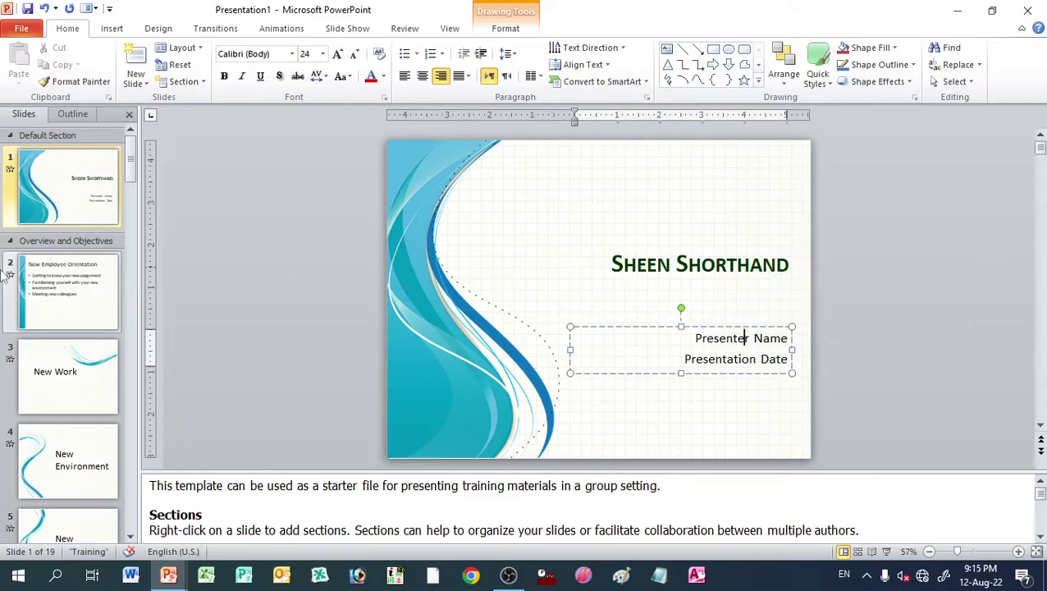
click(51, 289)
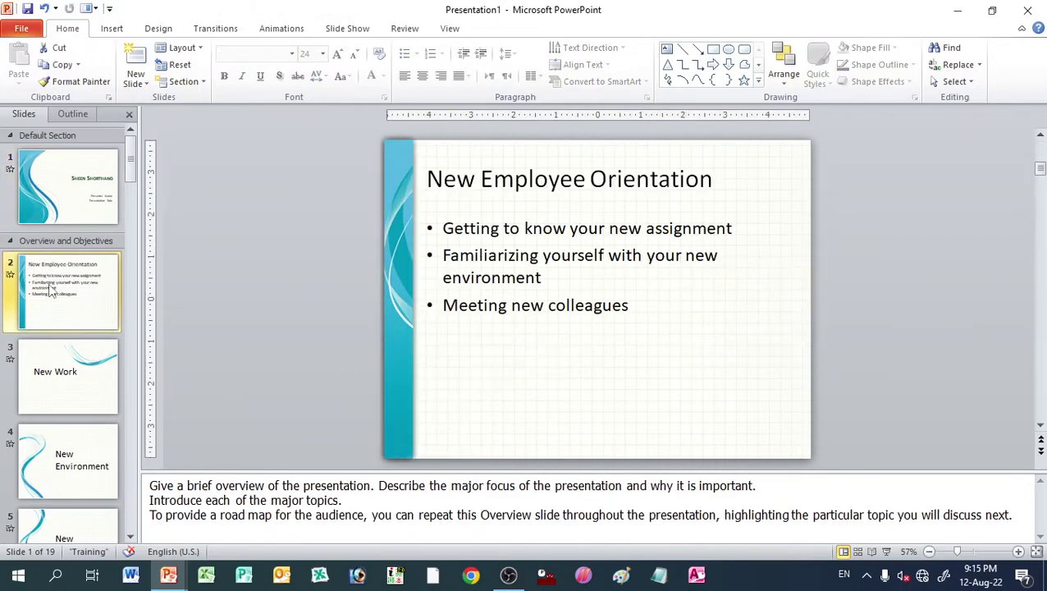
- Step through slides 2, 3 and 4 to reach the Welcome slide 6
click(495, 179)
click(499, 259)
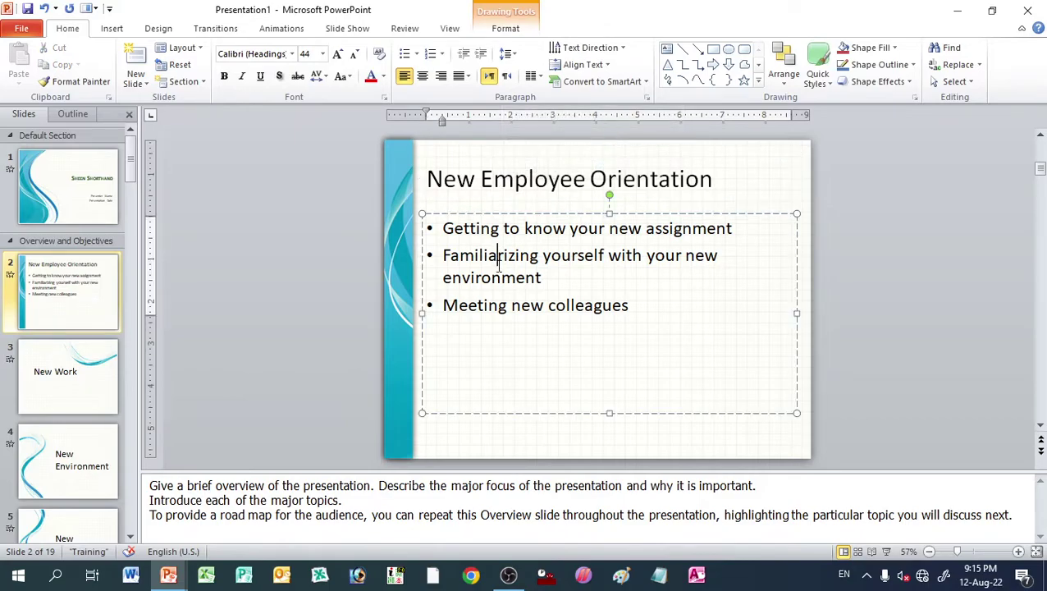
click(92, 369)
click(93, 474)
scroll(96, 468, down, 2)
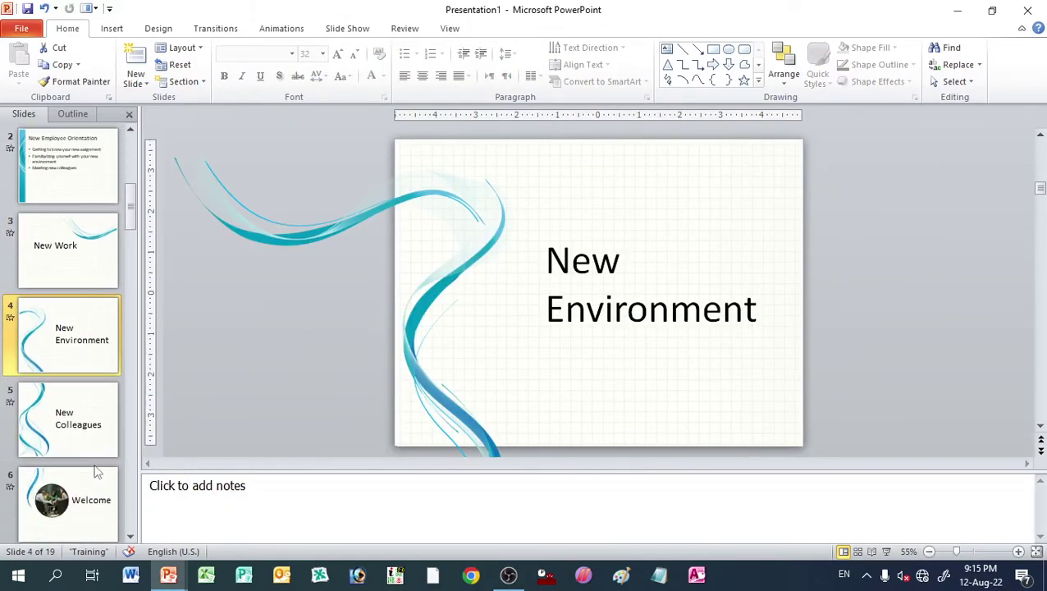
click(96, 476)
- Try Change Picture on the blue swirl graphic, then cancel the picture chooser
click(521, 321)
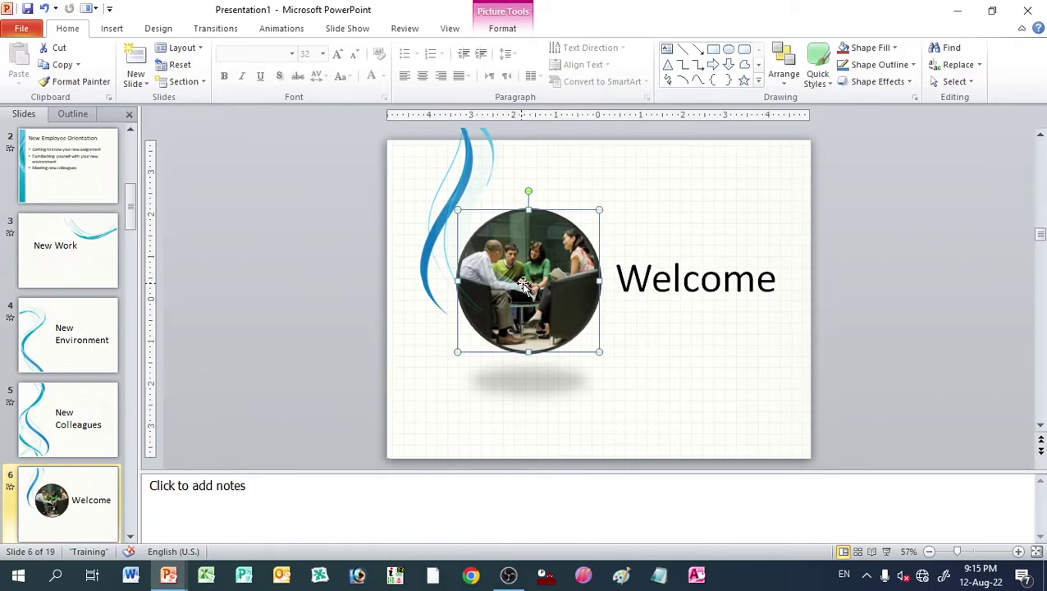
click(526, 289)
right_click(526, 289)
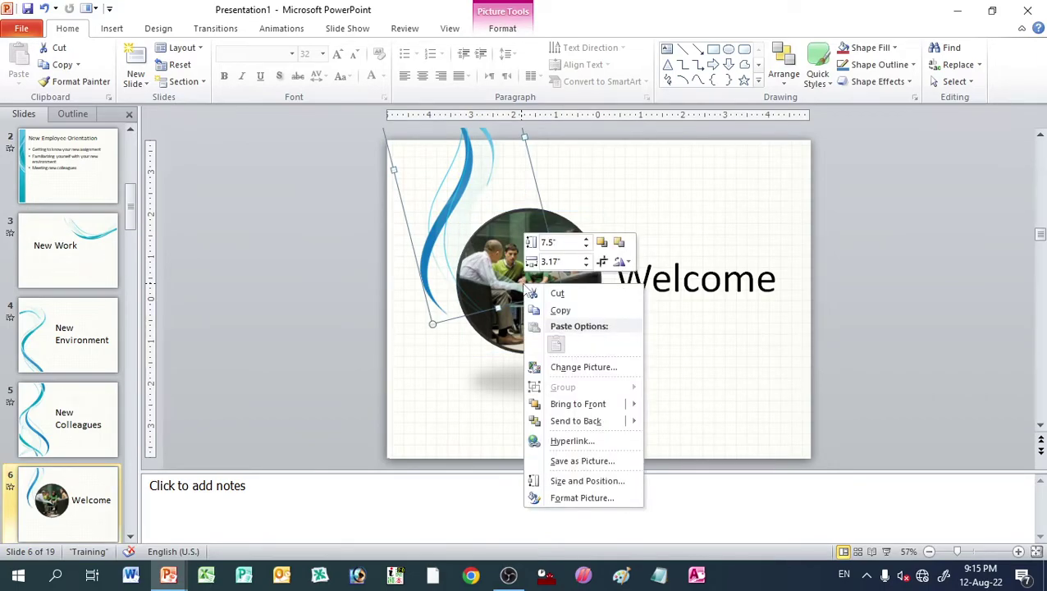
click(579, 371)
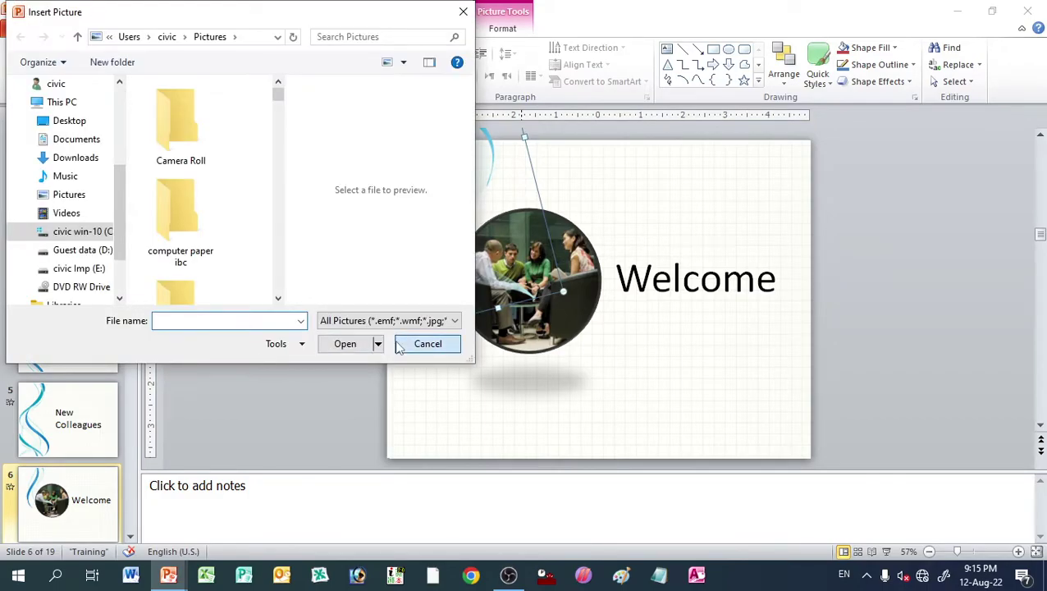
click(399, 345)
- Swap the circular Welcome photo for WIN_20220223_21_47_17_Pro.jpg from Camera Roll
click(504, 320)
right_click(509, 322)
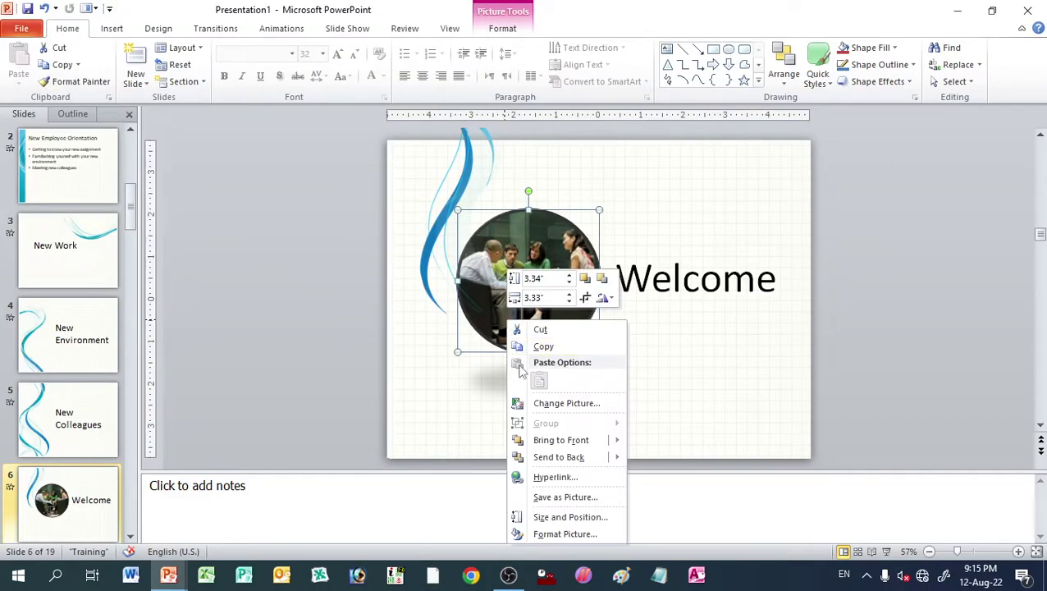
click(550, 410)
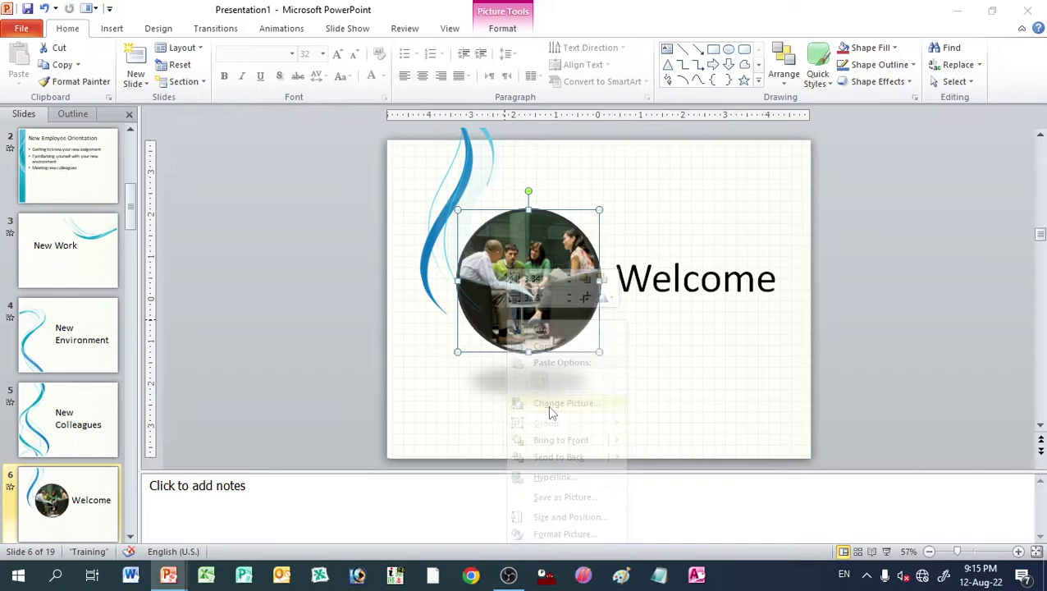
double_click(181, 116)
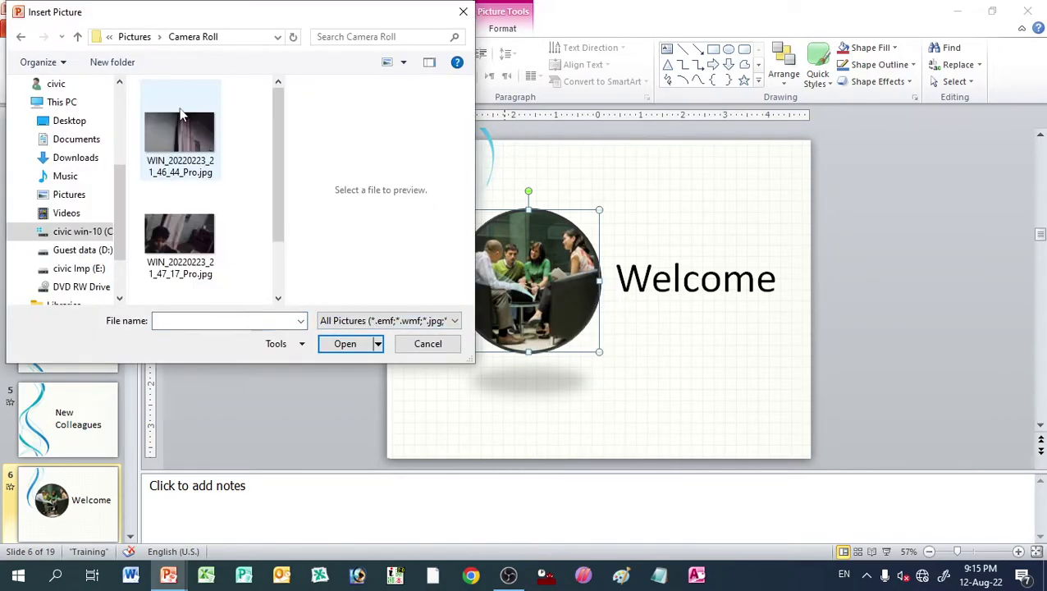
click(184, 247)
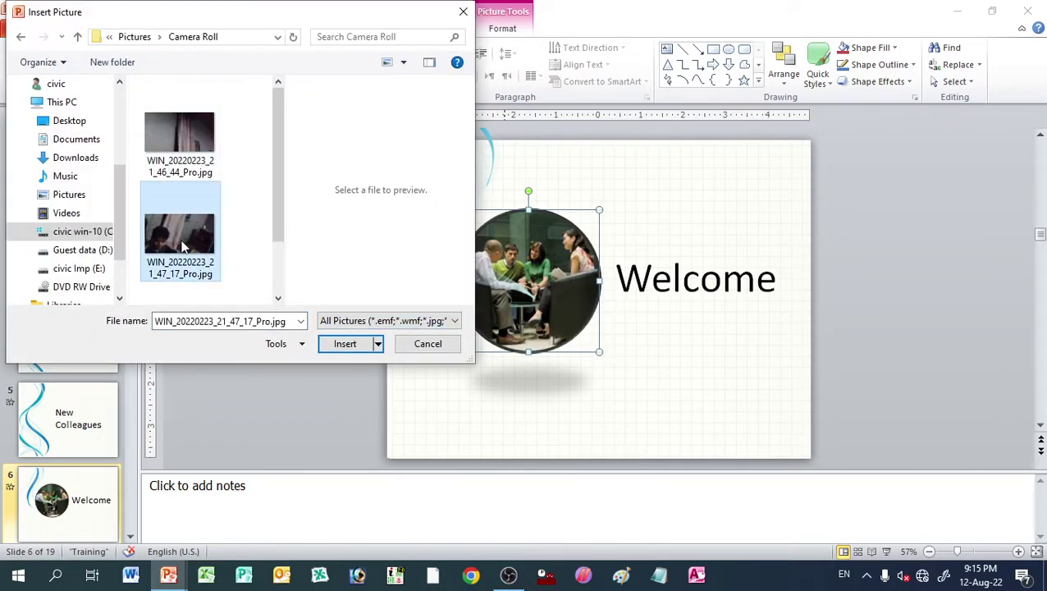
double_click(184, 246)
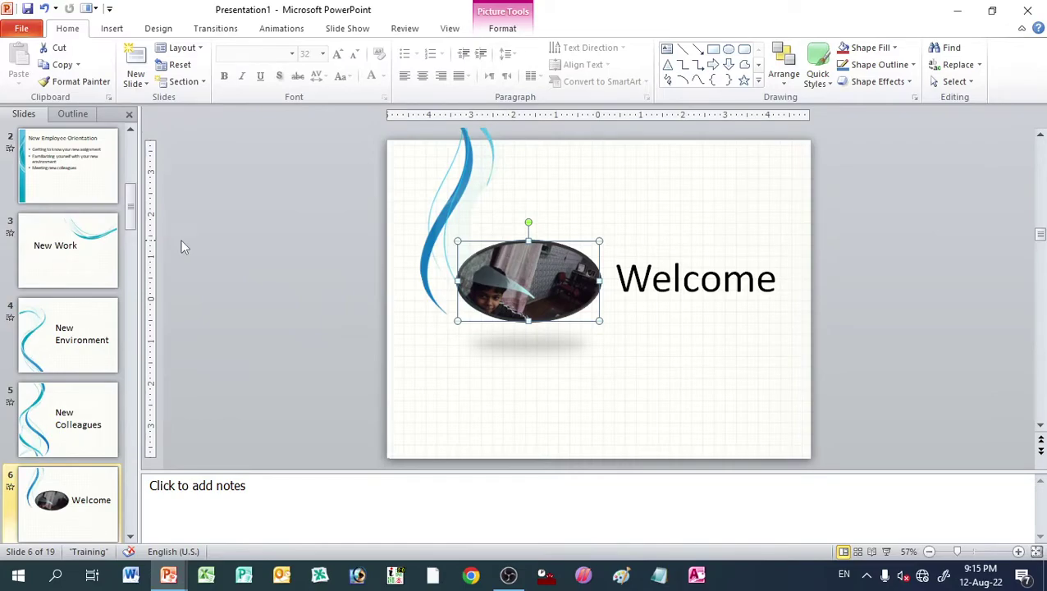
scroll(86, 322, down, 5)
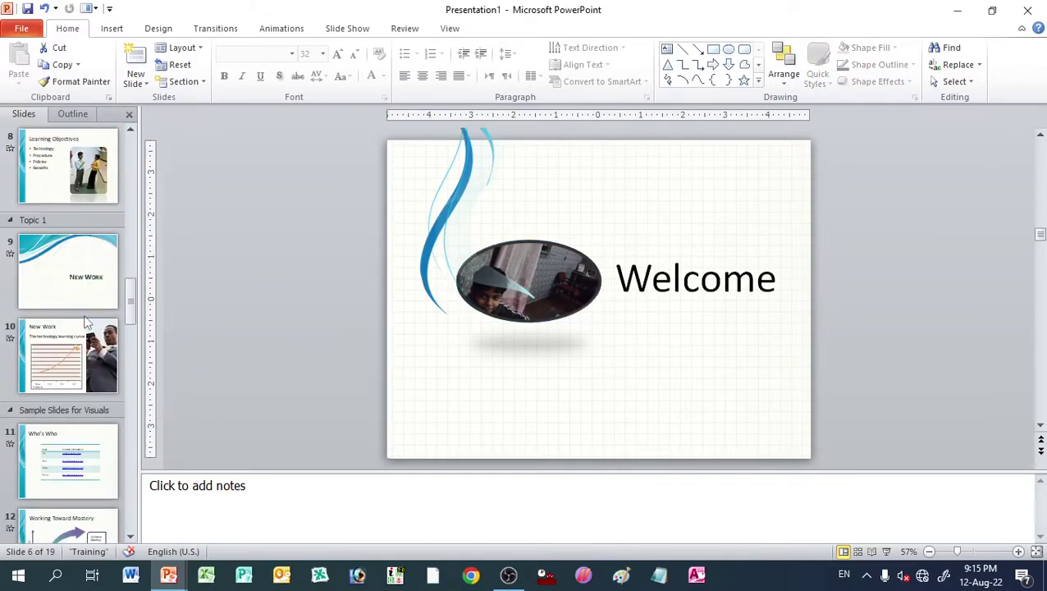
scroll(86, 322, down, 1)
- Look over the Info and New backstage pages, then show the Print settings and preview
click(21, 30)
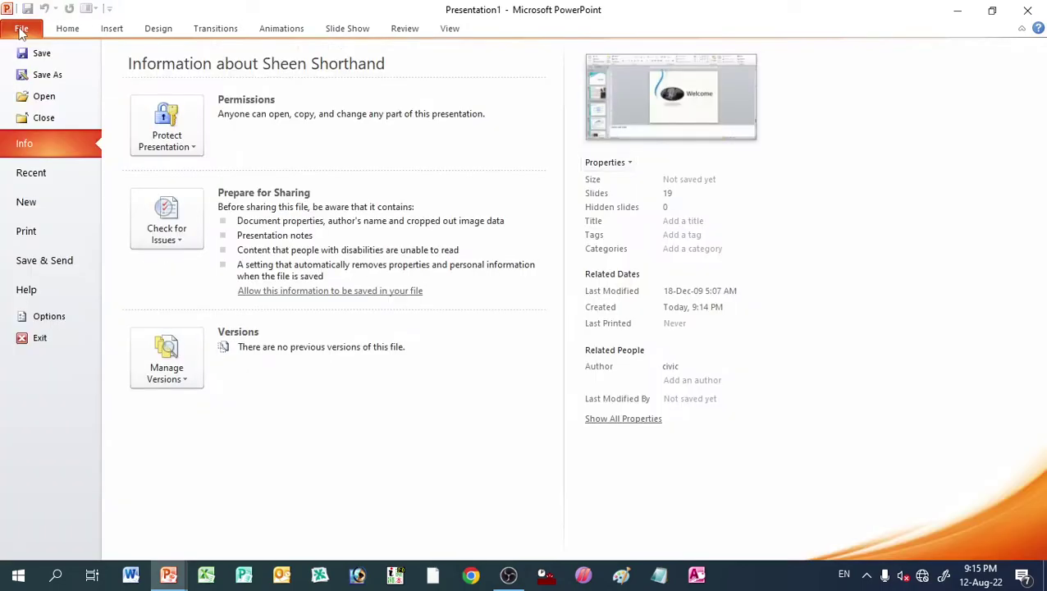
click(26, 203)
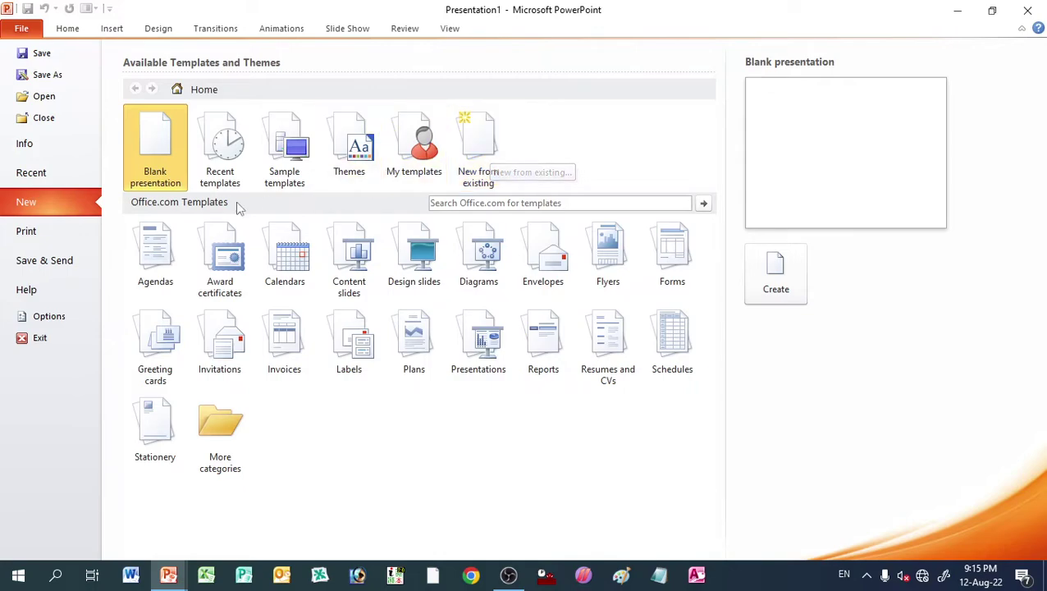
click(28, 231)
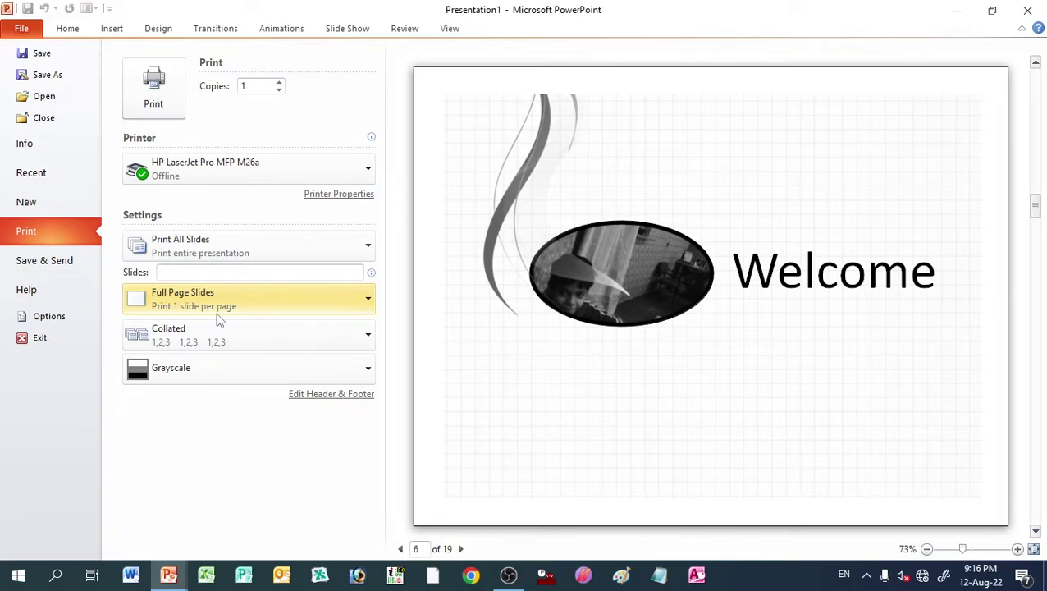
- Leave the print page and show the Save & Send options for e-mailing the presentation
key(Escape)
click(21, 27)
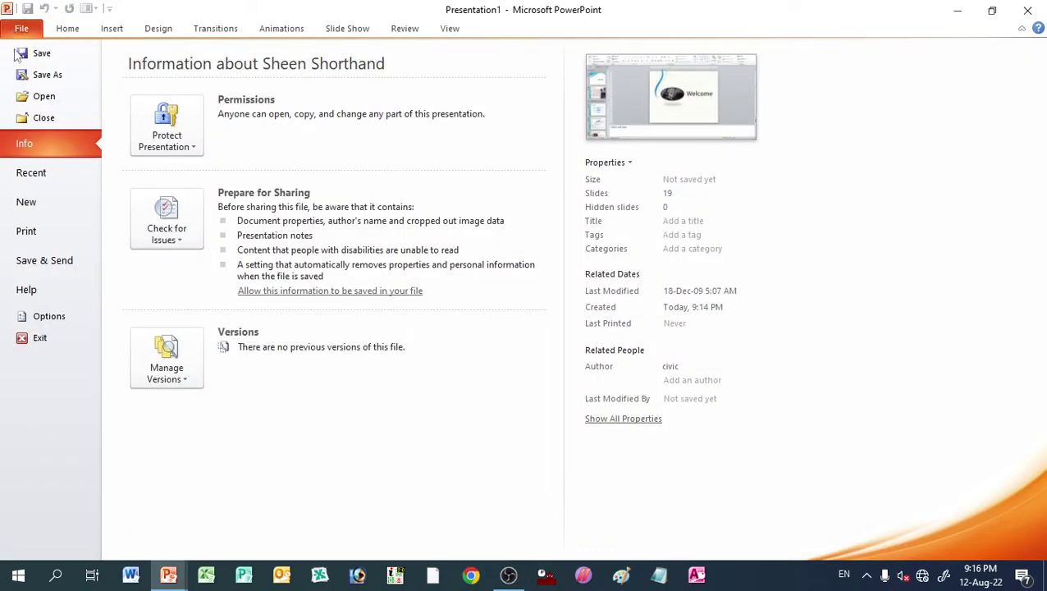
click(37, 264)
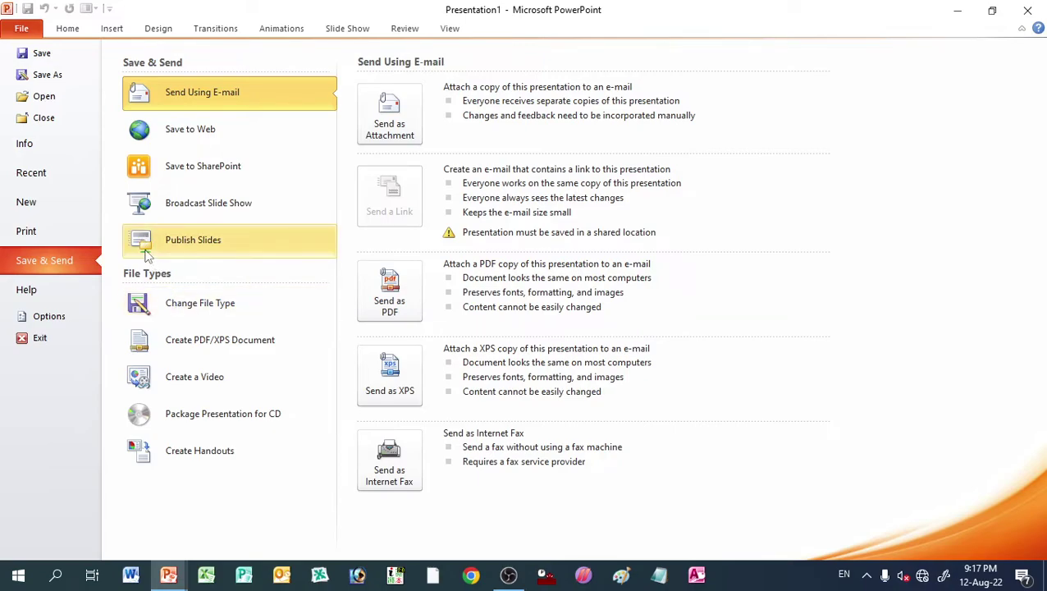
- Review Change File Type, PDF/XPS, Video, Package for CD and Handouts, then view Help's version details
click(200, 307)
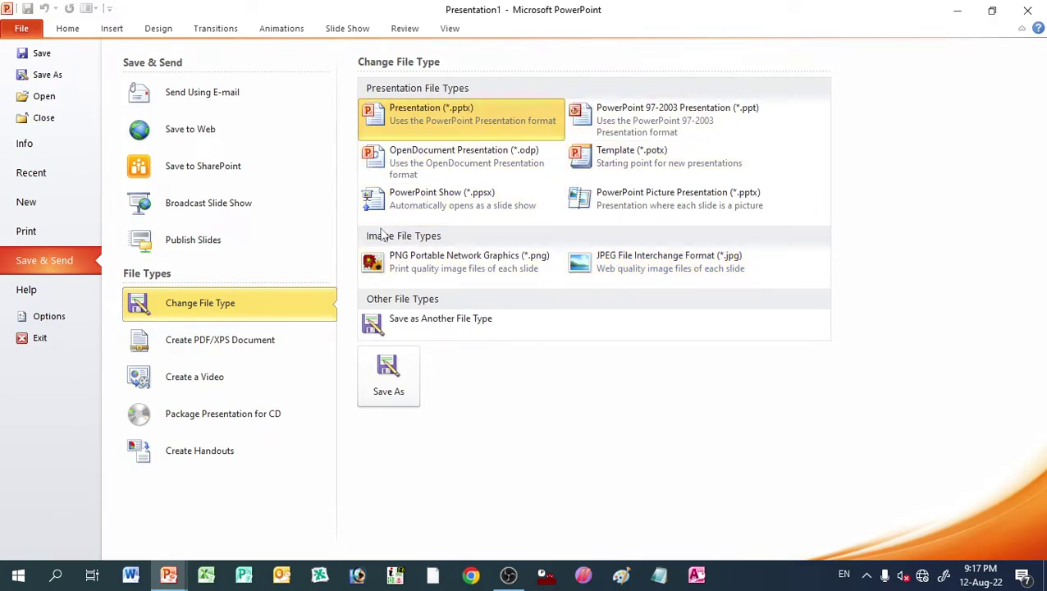
click(190, 343)
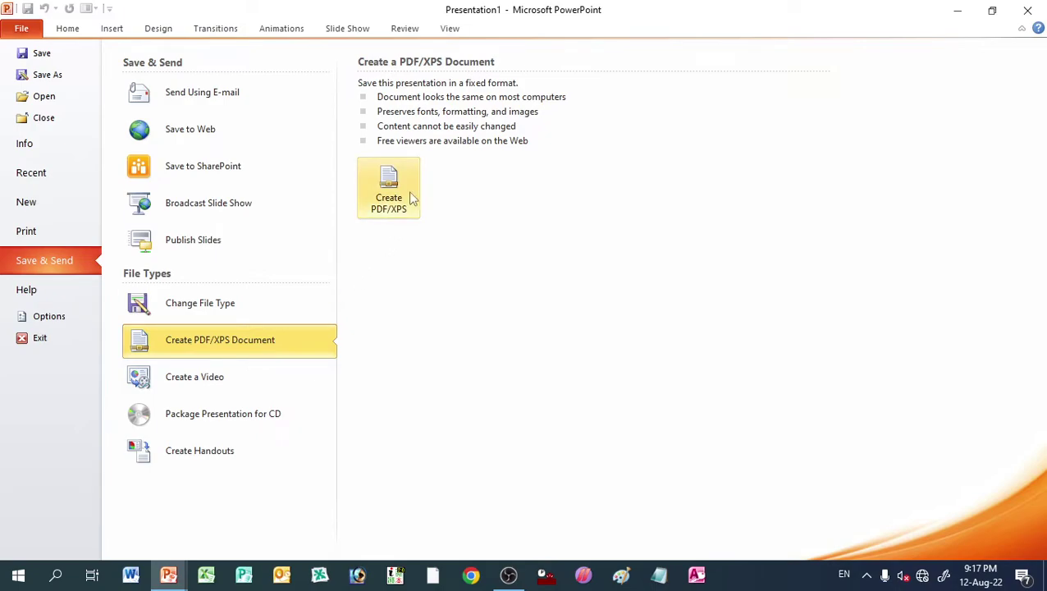
click(180, 379)
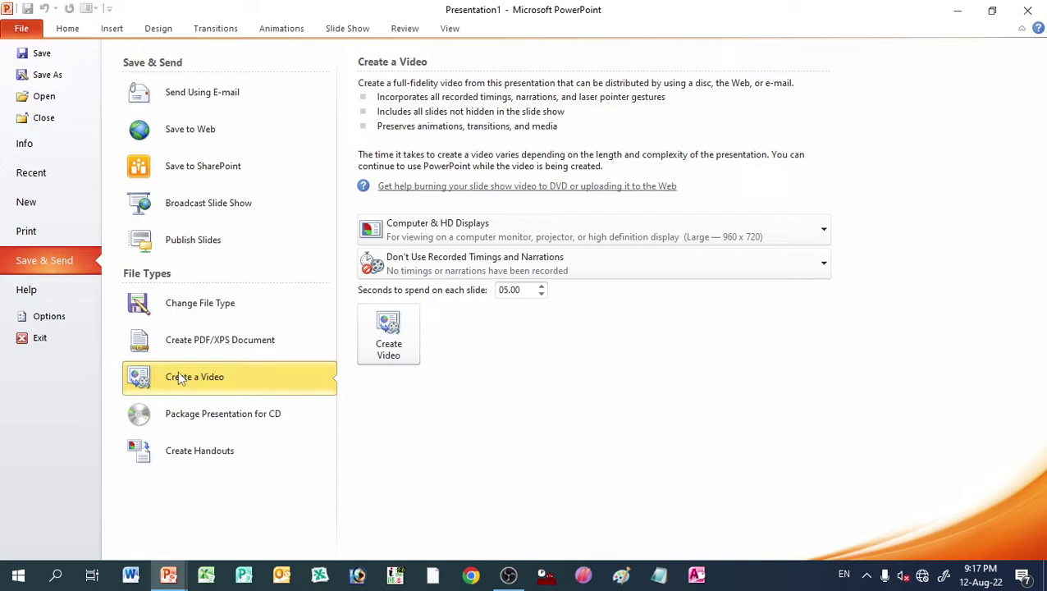
click(191, 420)
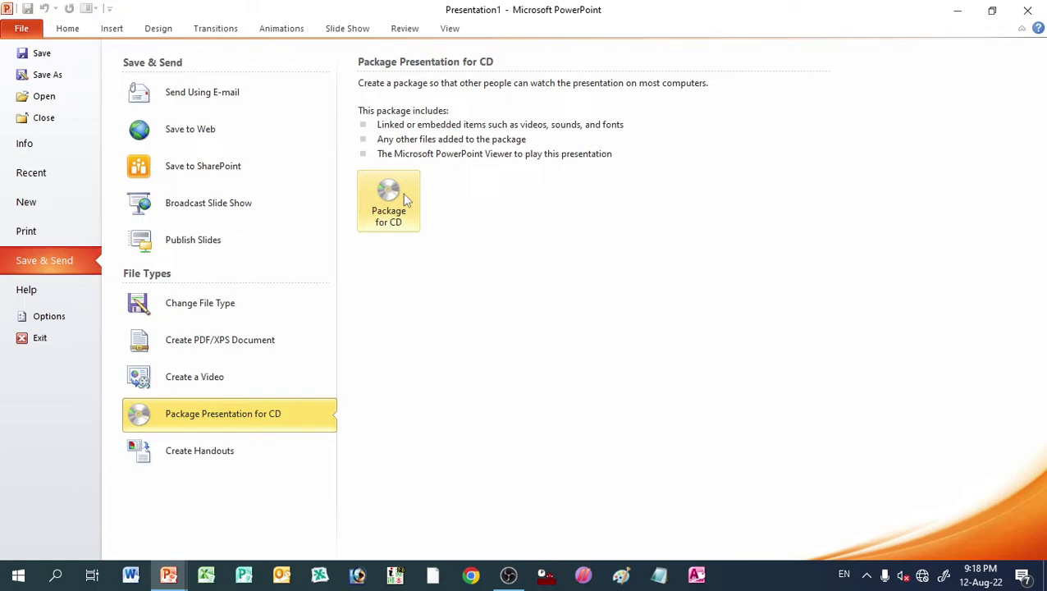
click(167, 452)
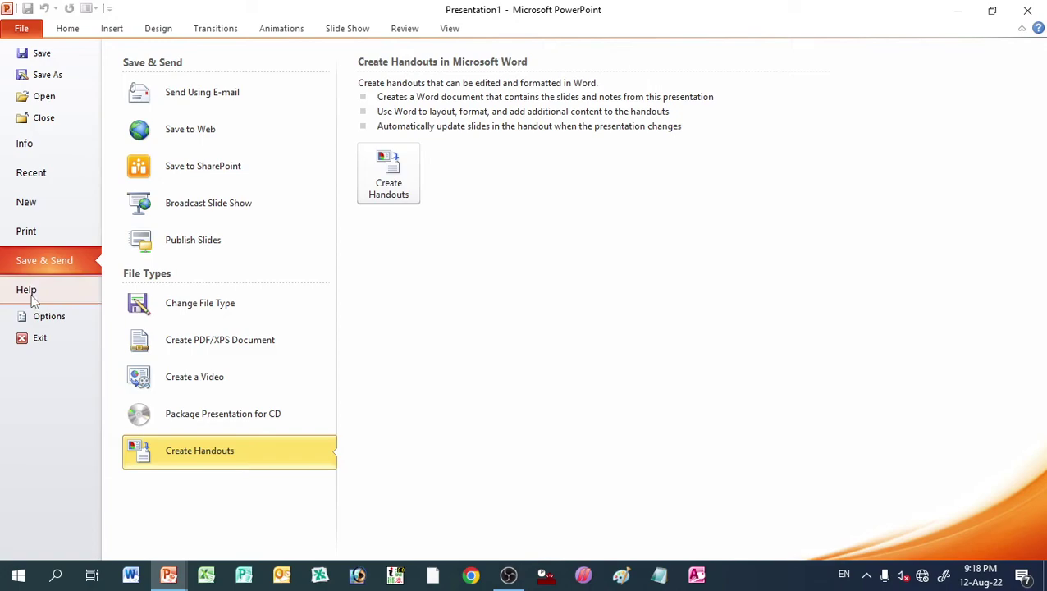
click(32, 301)
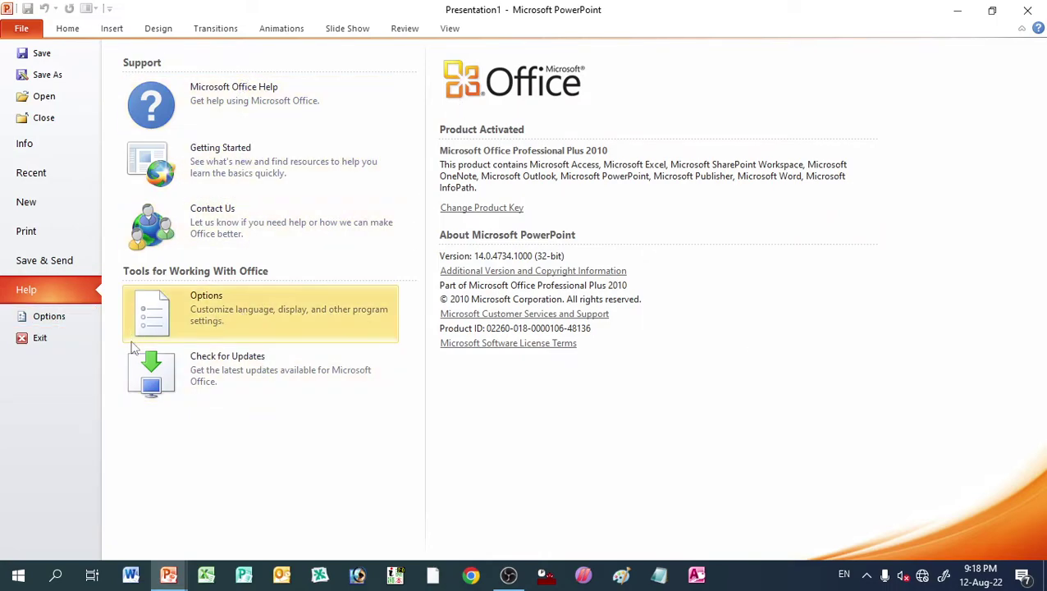
- In PowerPoint Options, change the Office colour scheme from Silver to Blue, then view Proofing
click(46, 320)
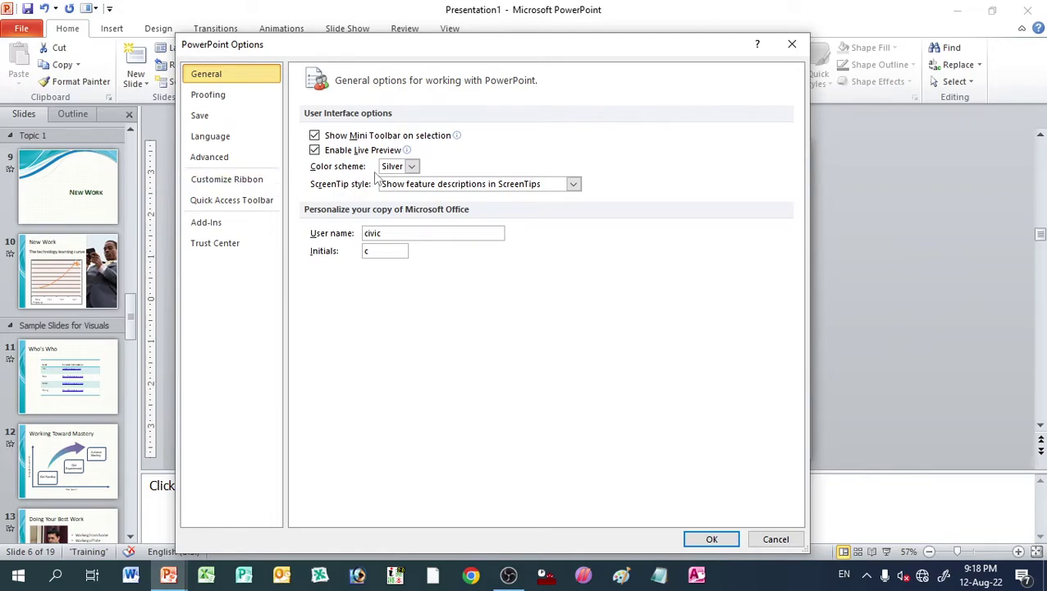
click(411, 166)
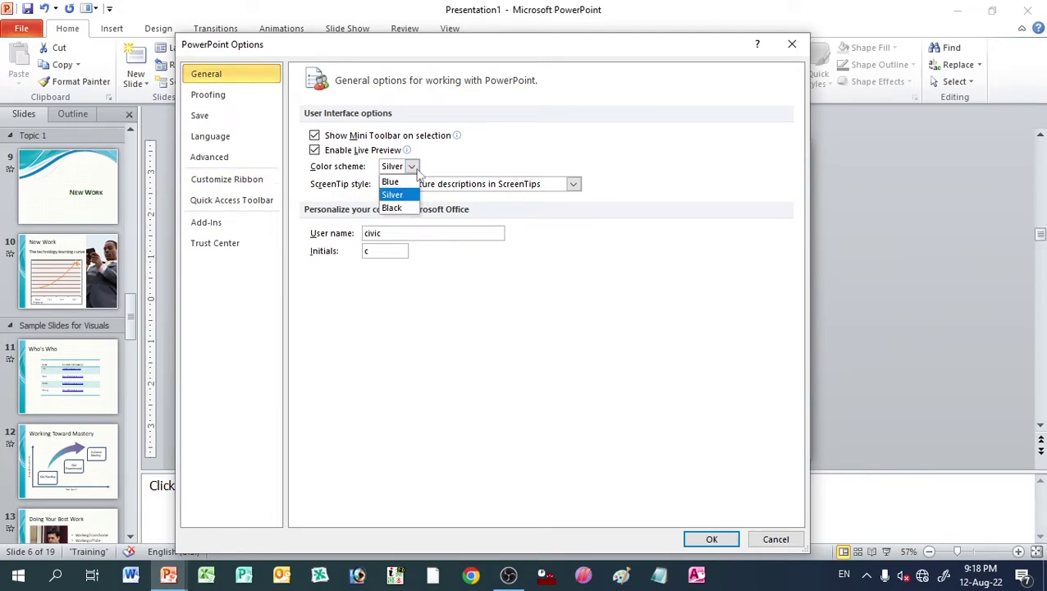
click(392, 182)
click(411, 166)
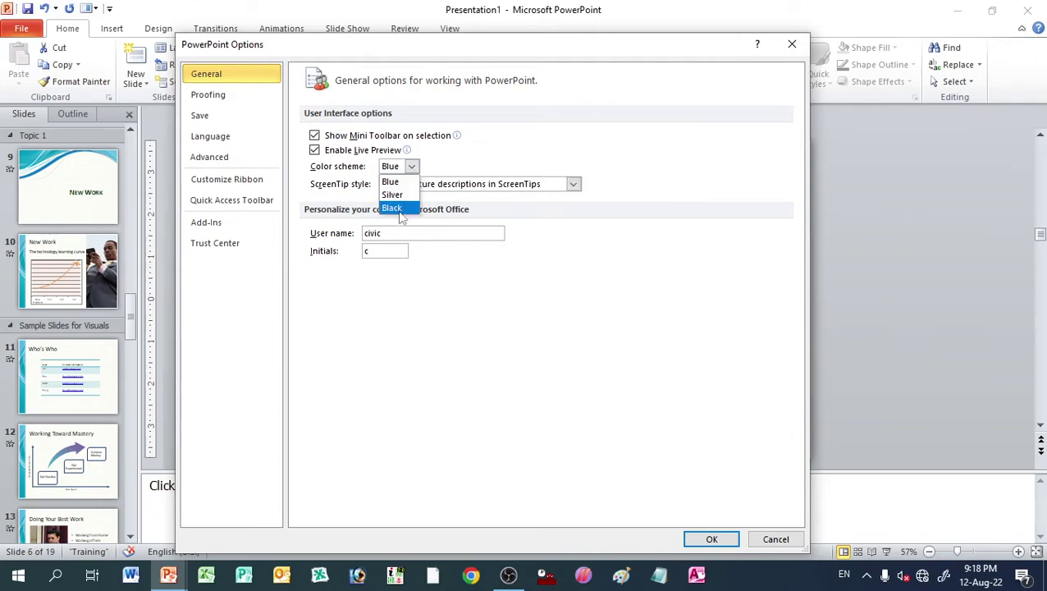
click(411, 166)
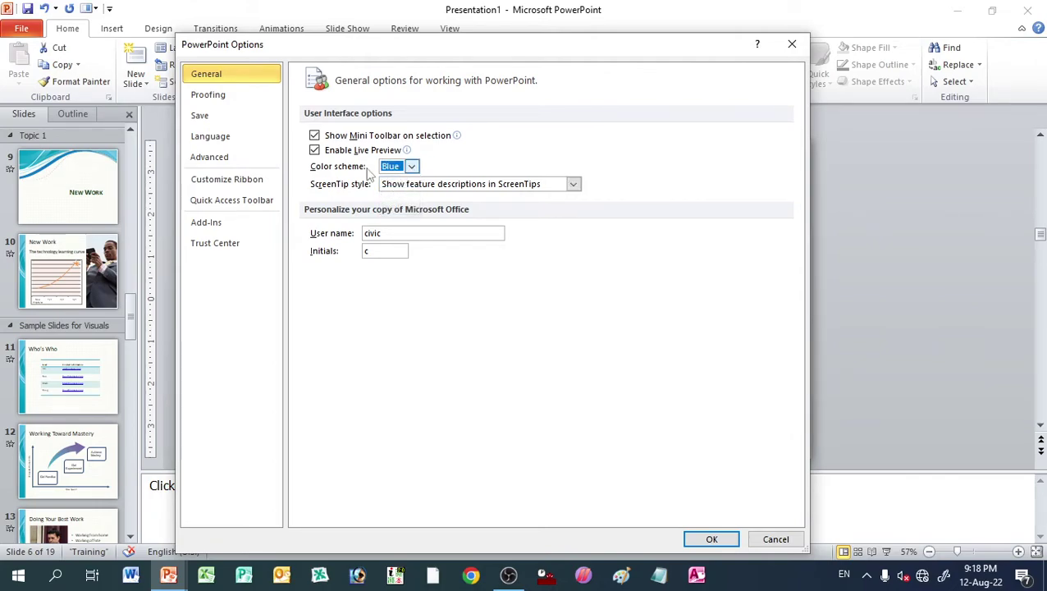
click(239, 100)
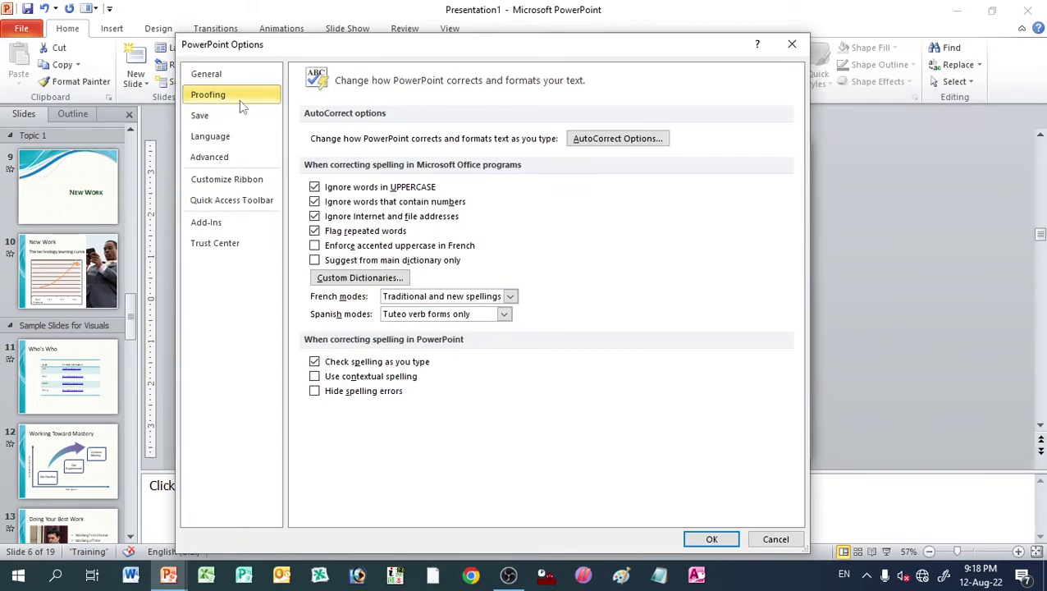
- Leave Ignore words in UPPERCASE on, set AutoRecover to every 1 minute, and apply
click(319, 189)
click(319, 189)
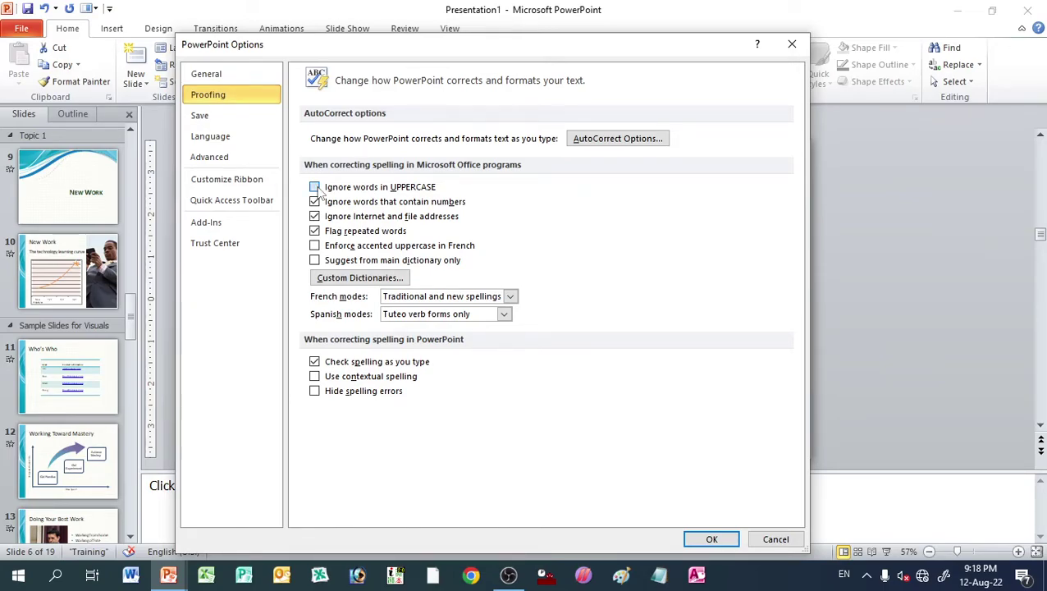
click(238, 117)
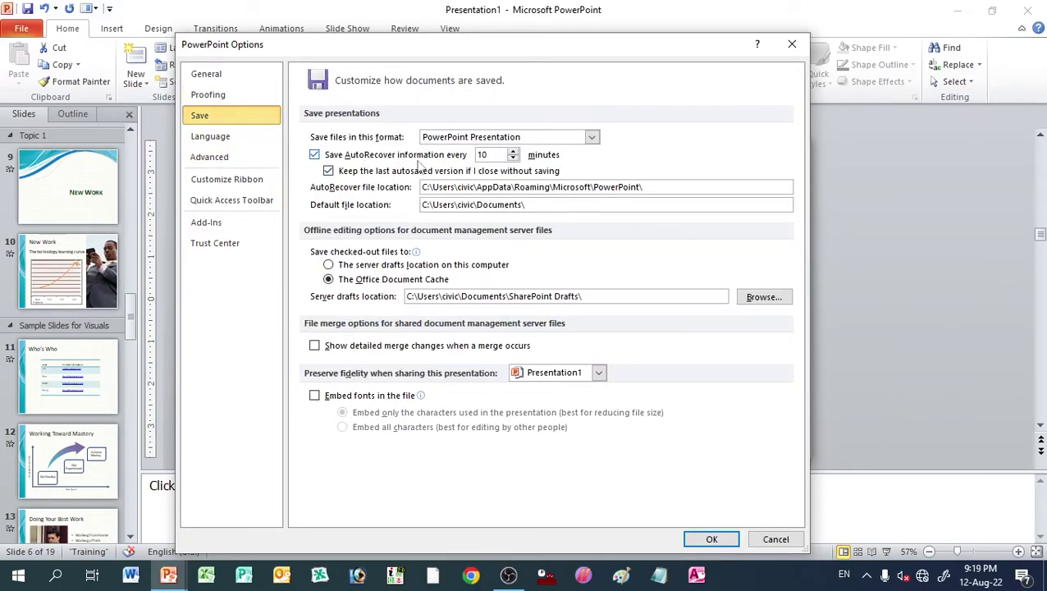
click(487, 154)
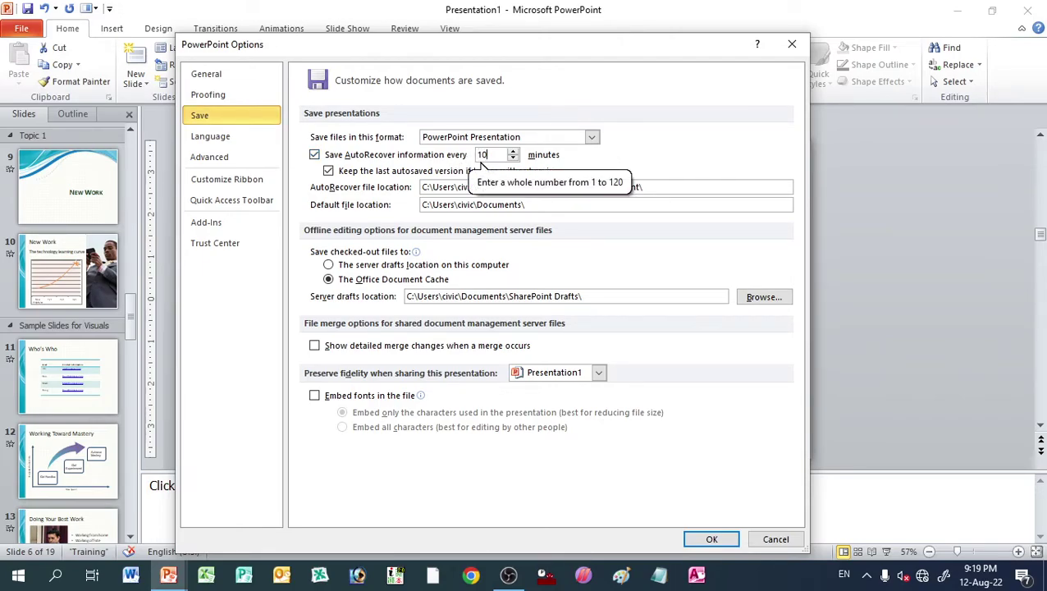
key(BackSpace)
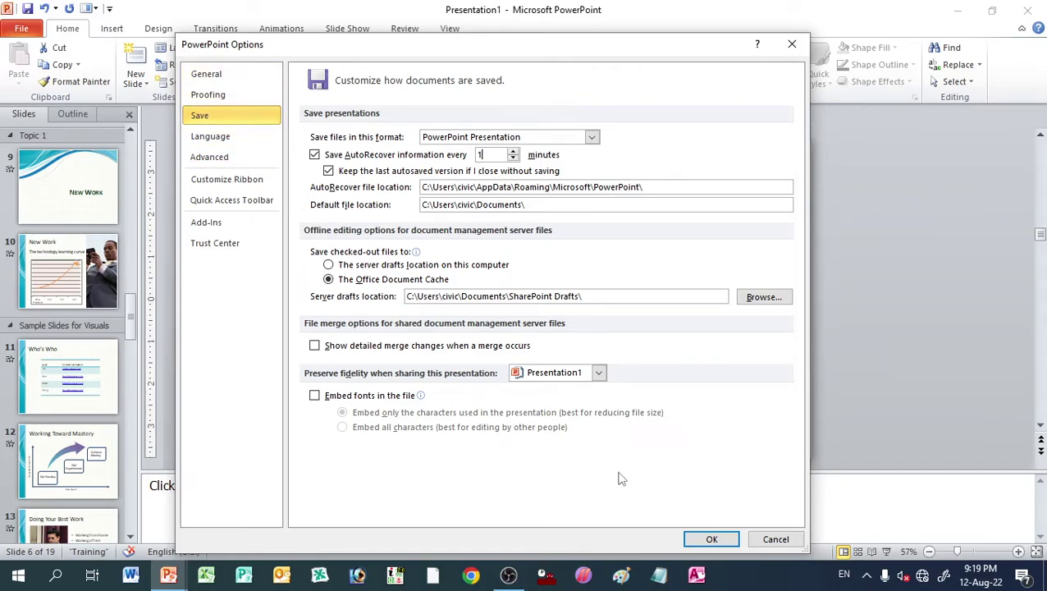
click(733, 534)
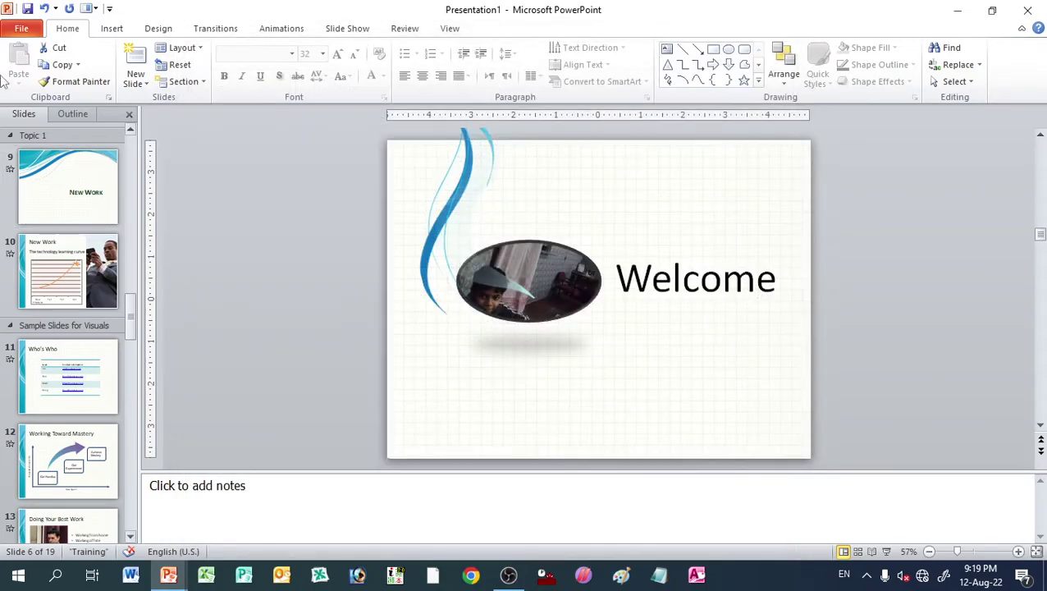
- Open Backstage Info for Sheen Shorthand, showing 19 slides, not yet saved
click(20, 28)
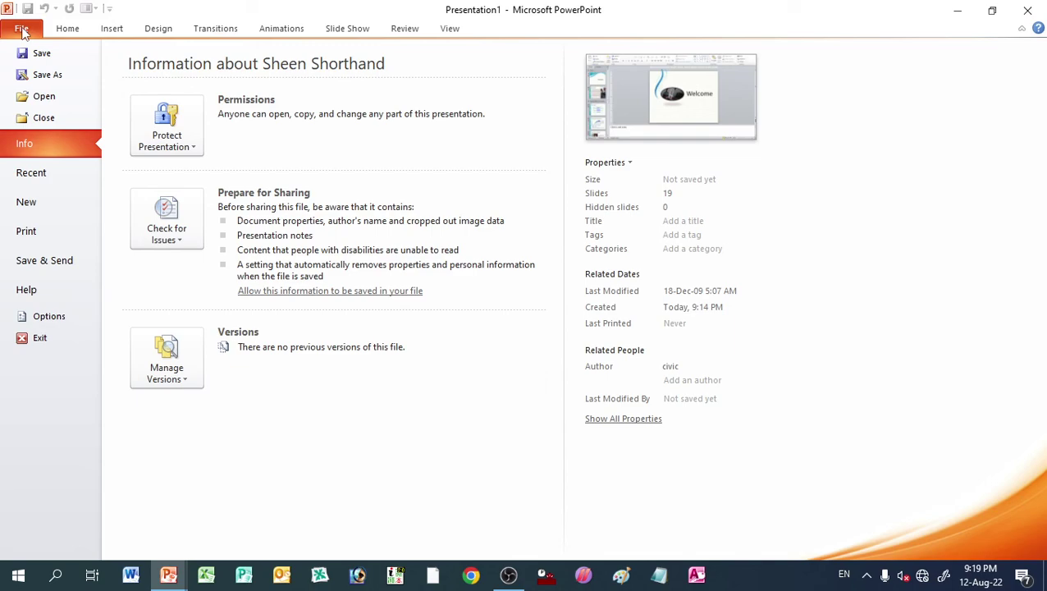